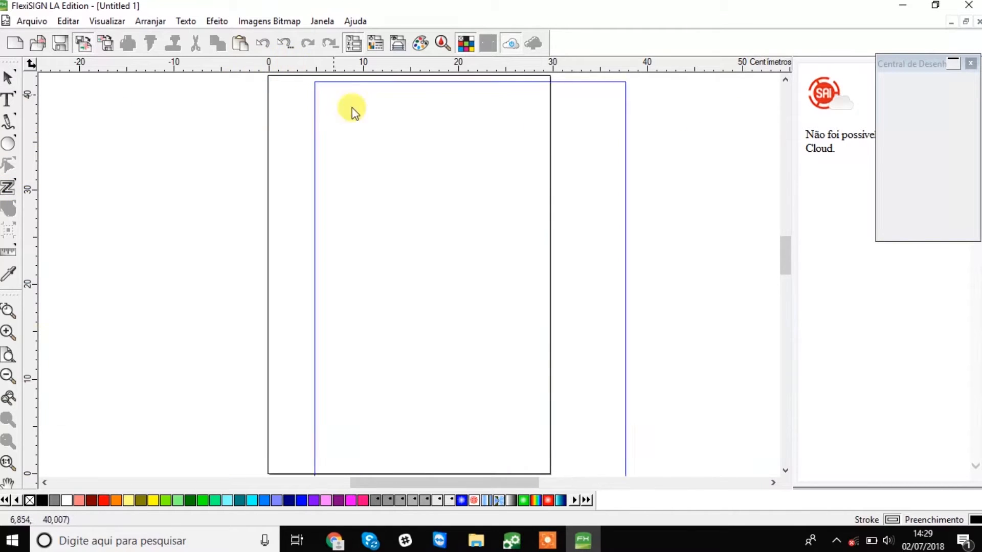
Step: Place the imported unicorn sheet on the A3 page and scale it proportionally to about 21.4 x 39.1 cm so it fits inside
left_click(275, 82)
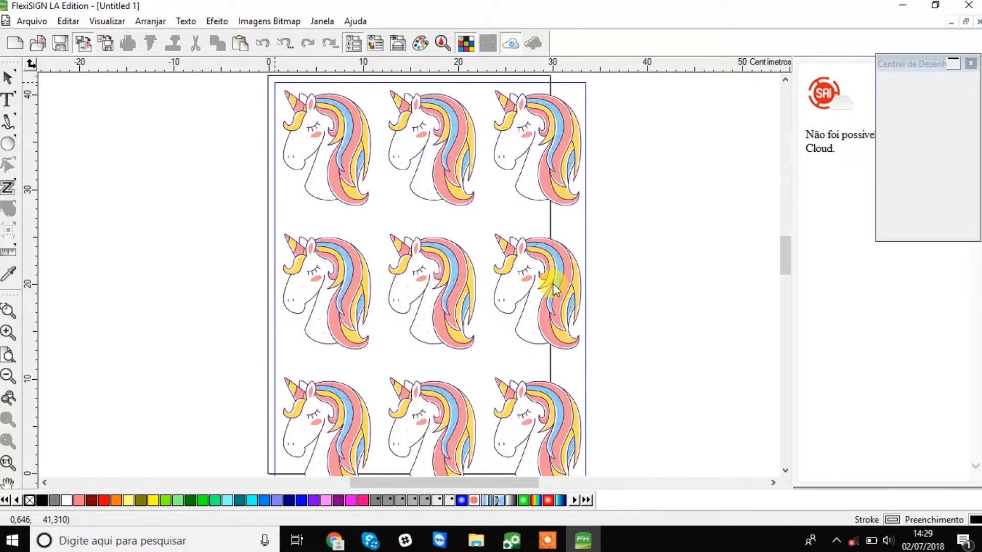
left_click(553, 262)
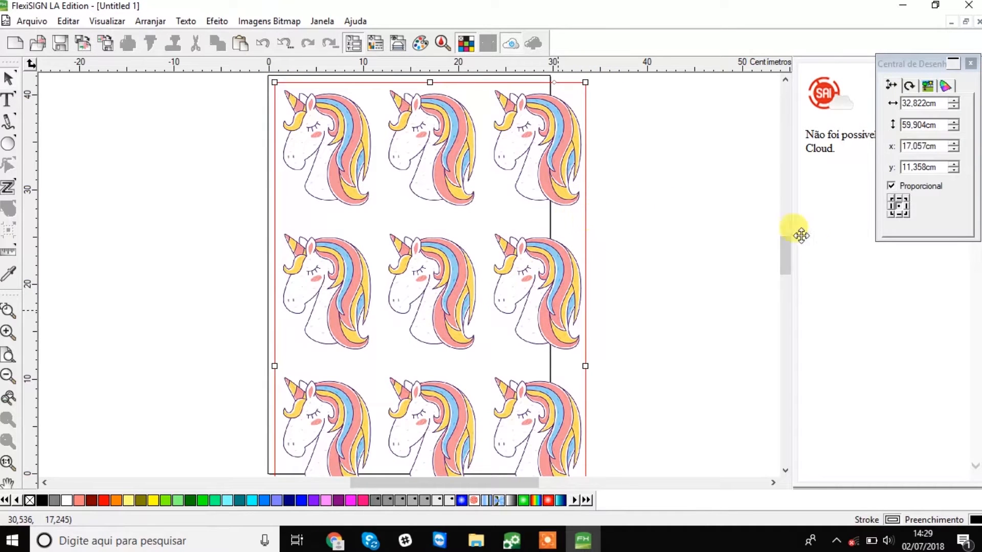
left_click_drag(784, 251, 784, 276)
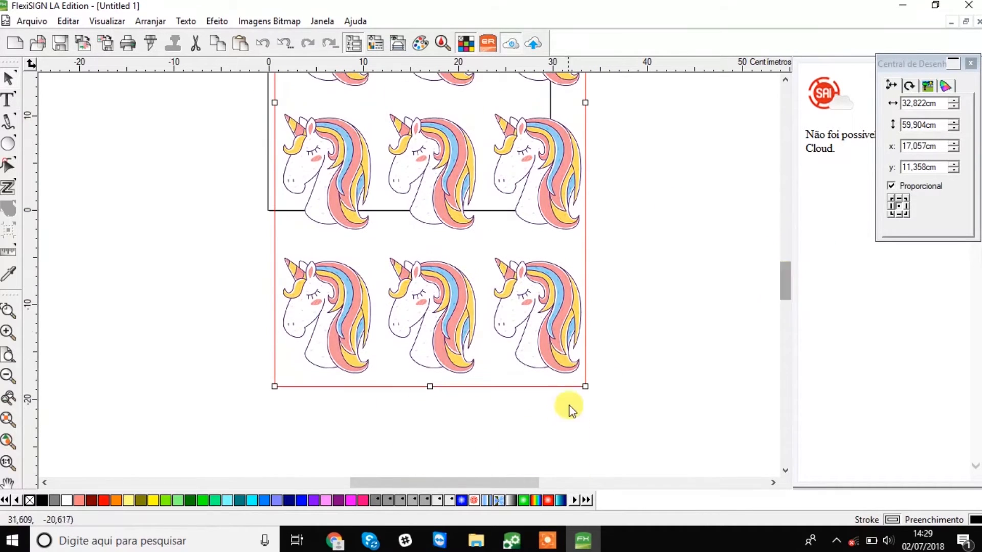
left_click_drag(584, 386, 511, 252)
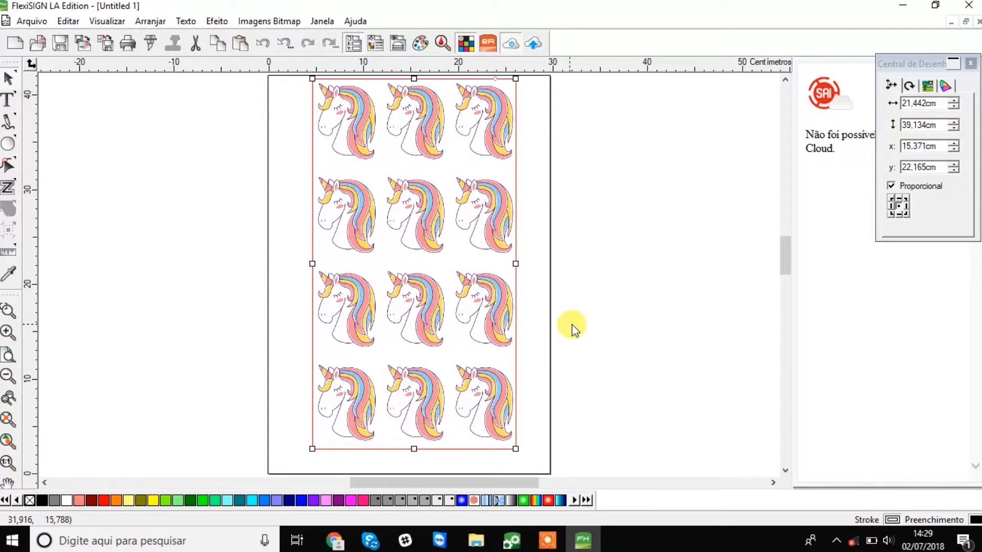
left_click(572, 324)
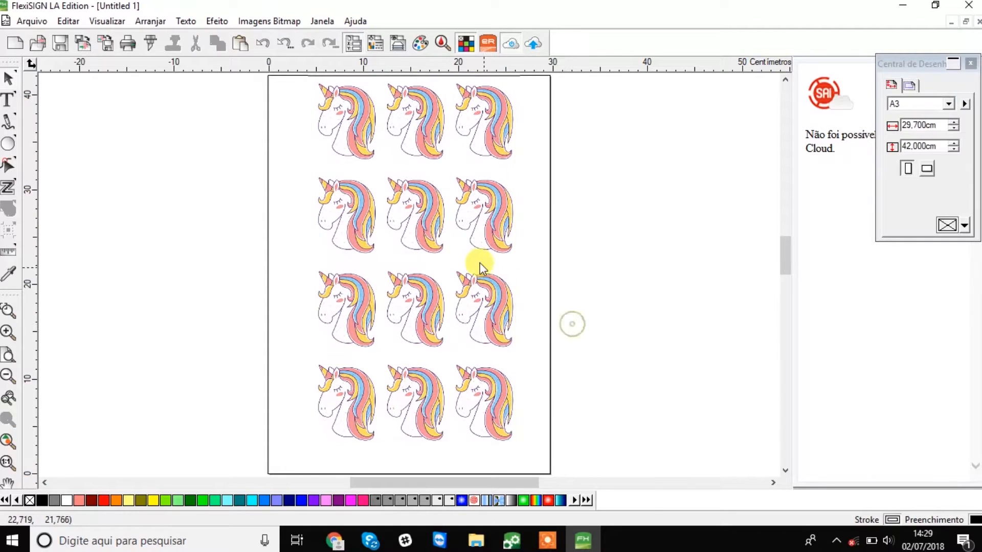
Step: Apply a contour cut (Corte de Contorno) to the unicorn sheet with a 0,150 cm offset, keeping Com Buracos enabled
left_click(500, 219)
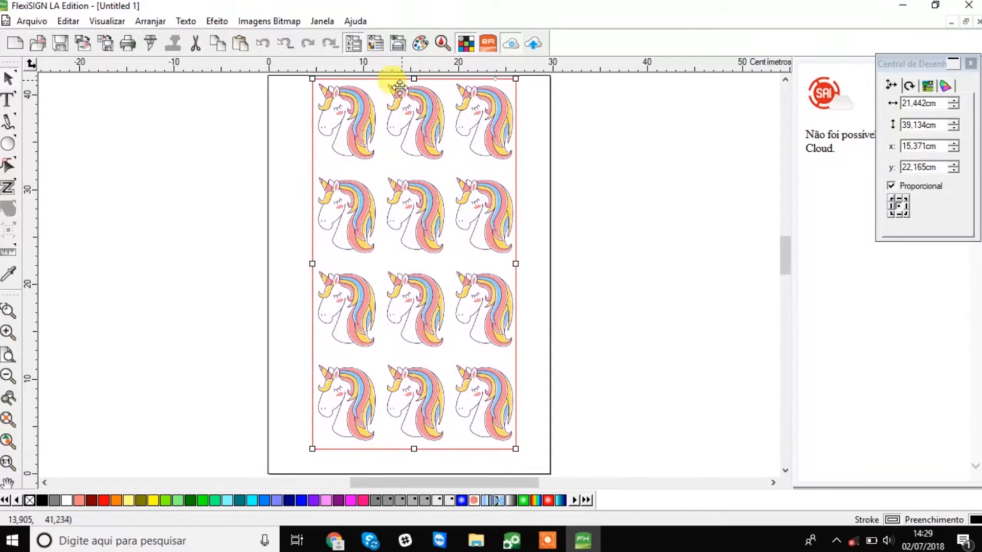
left_click(218, 21)
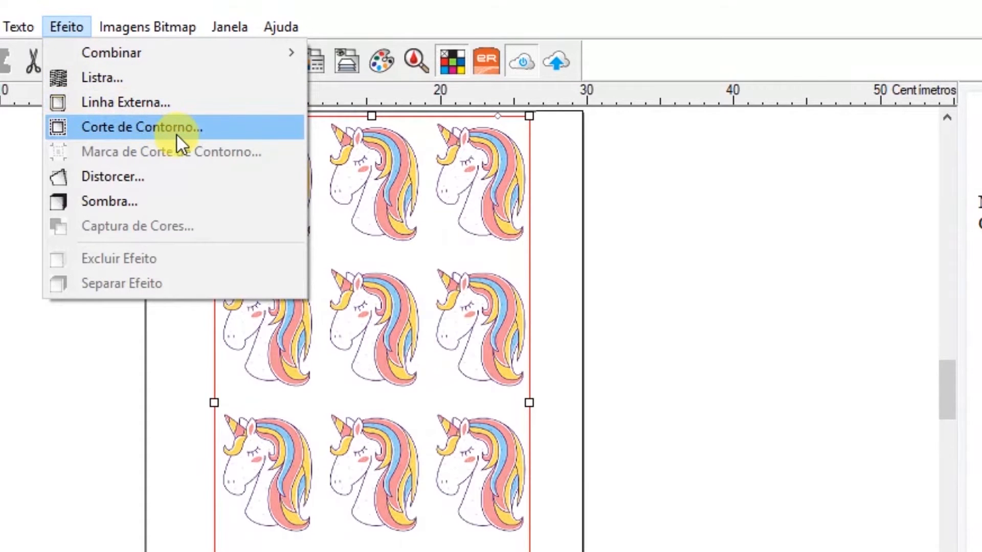
left_click(177, 128)
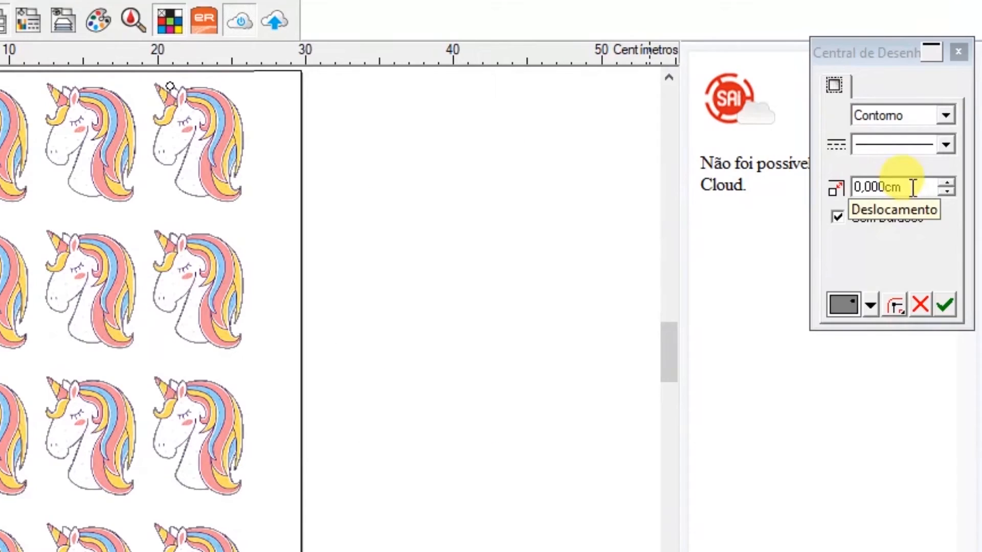
left_click(913, 188)
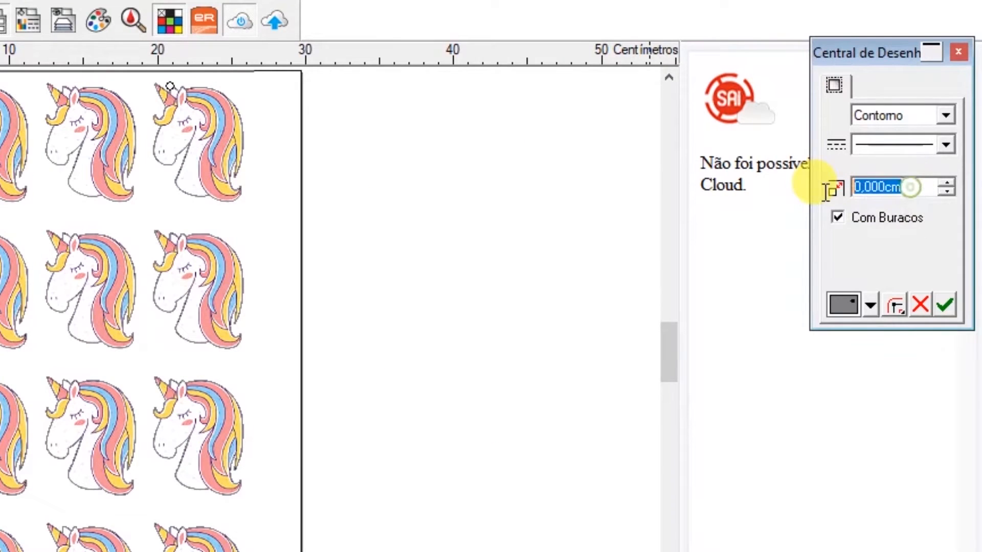
left_click(949, 182)
left_click(949, 182)
left_click(949, 183)
left_click(948, 182)
left_click(947, 179)
left_click(946, 179)
left_click(946, 178)
left_click(946, 178)
left_click(946, 177)
left_click(947, 177)
left_click(947, 177)
left_click(946, 177)
left_click(946, 176)
left_click(947, 177)
left_click(947, 177)
left_click(947, 176)
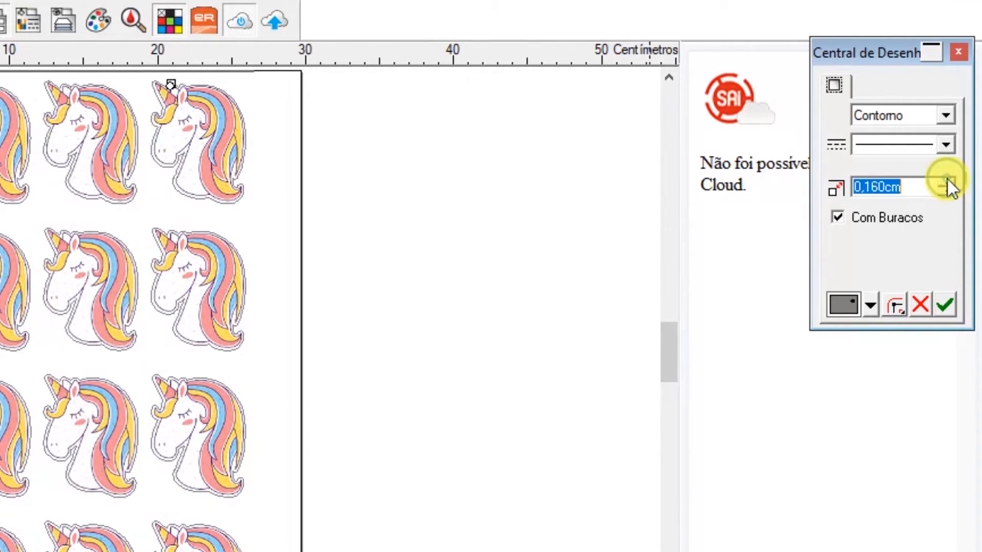
left_click(944, 192)
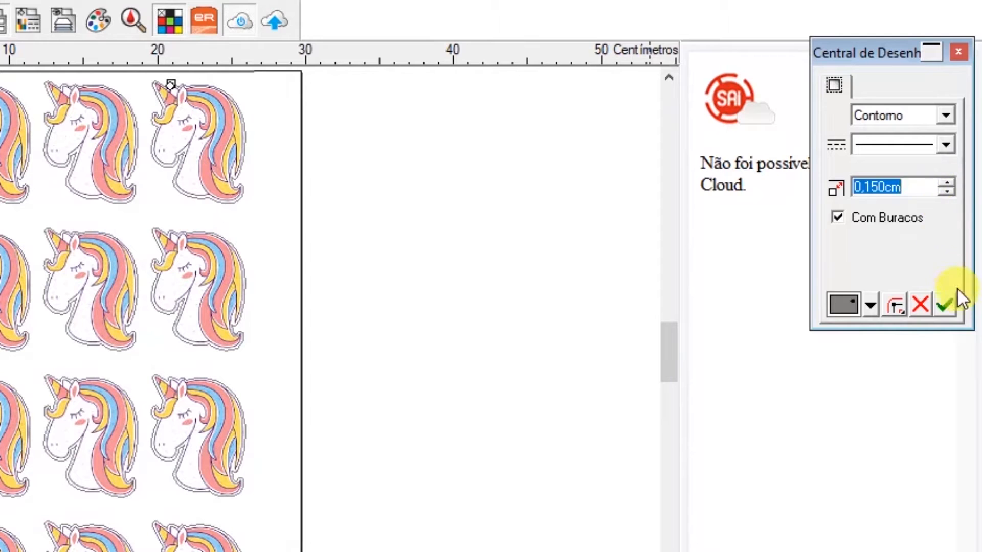
left_click(946, 305)
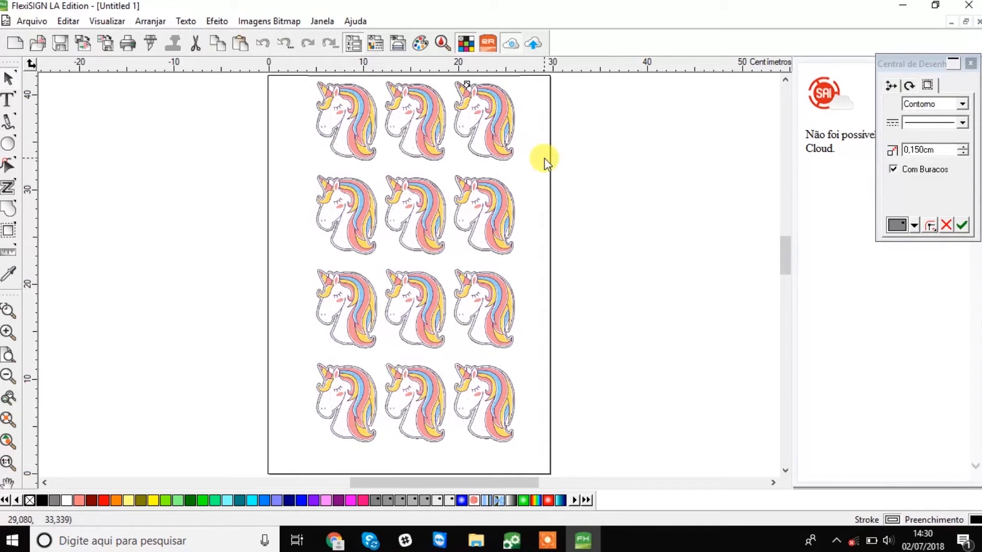
Step: Add contour cut marks of type 4 Pontos with 0,000 cm margin around the unicorn sheet, shifting the artwork slightly left and down
left_click(214, 20)
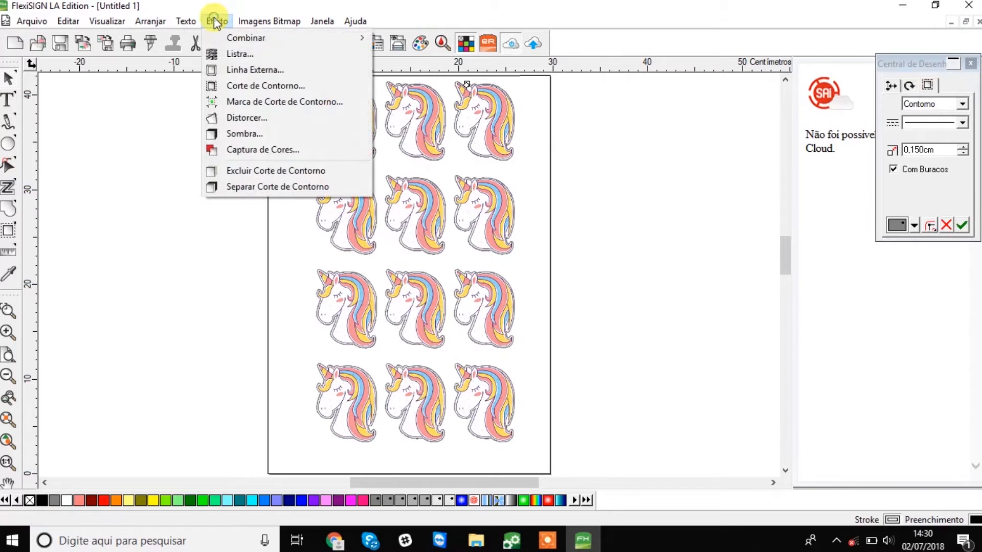
left_click(248, 151)
left_click(948, 171)
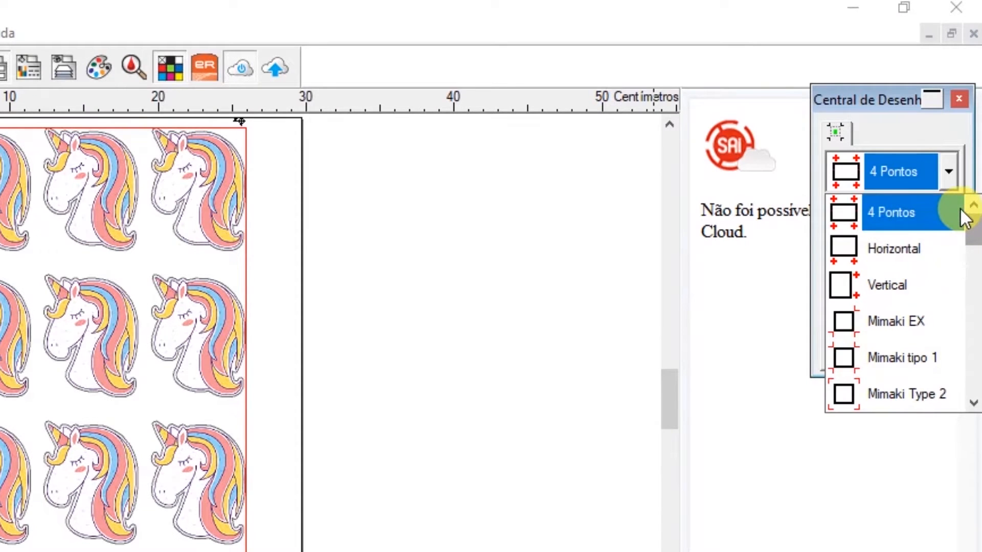
left_click(959, 208)
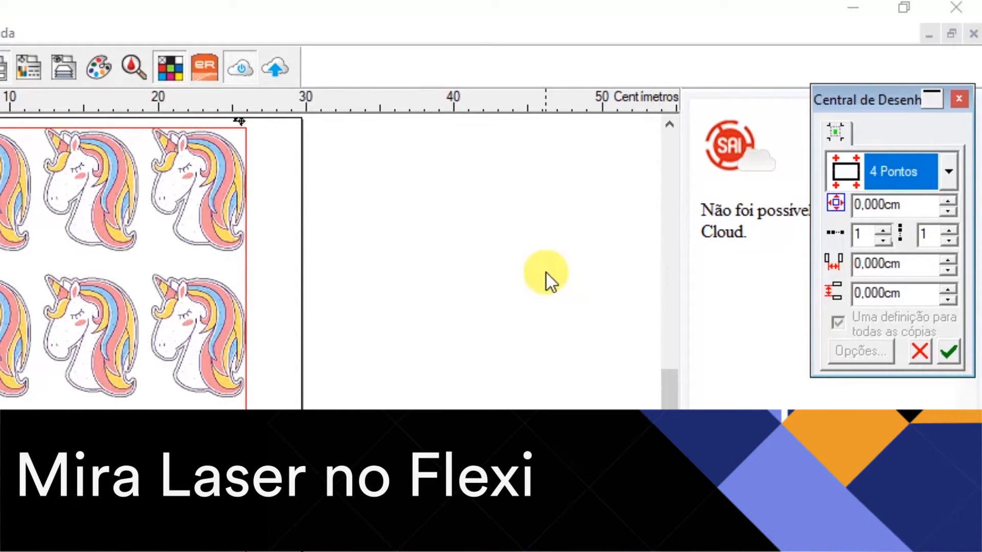
left_click(273, 177)
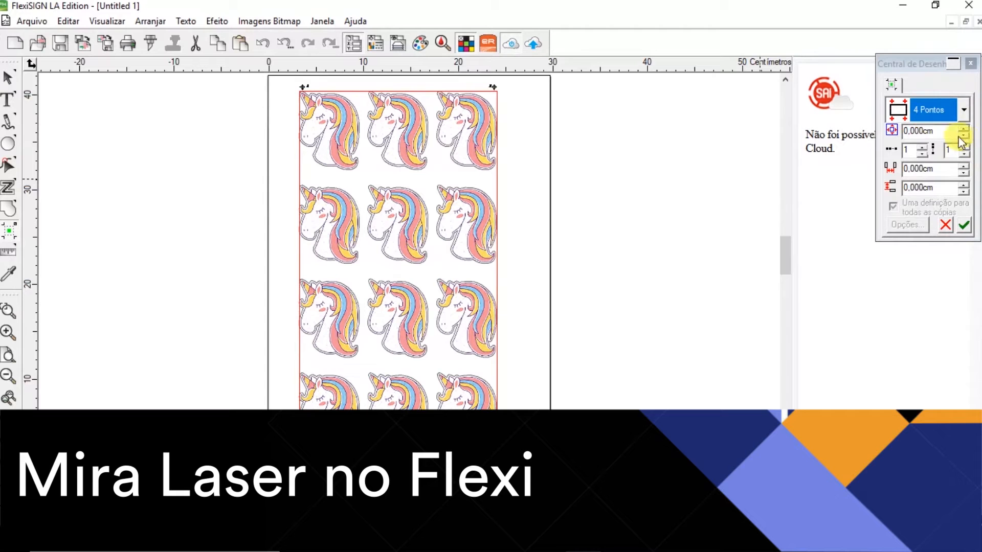
left_click(963, 111)
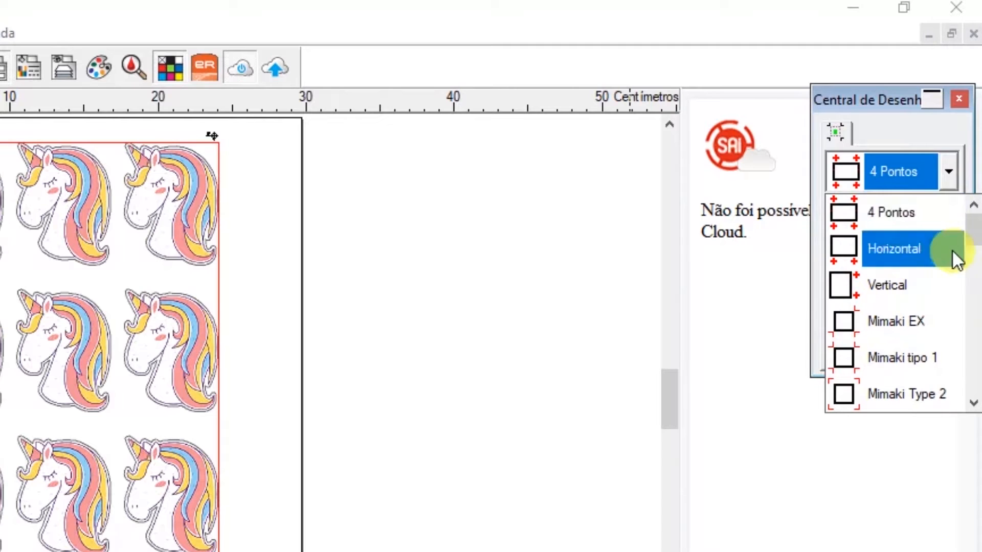
left_click(922, 208)
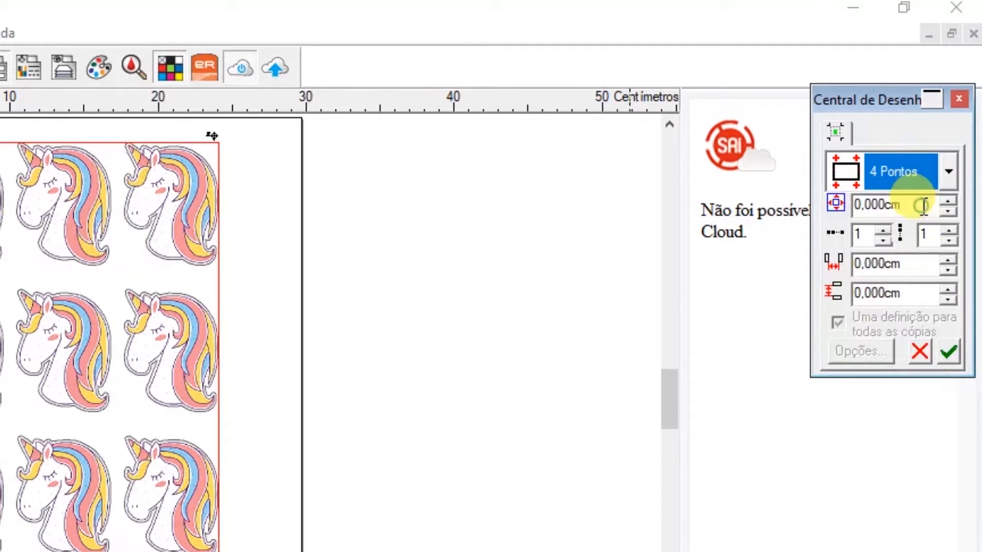
left_click(948, 346)
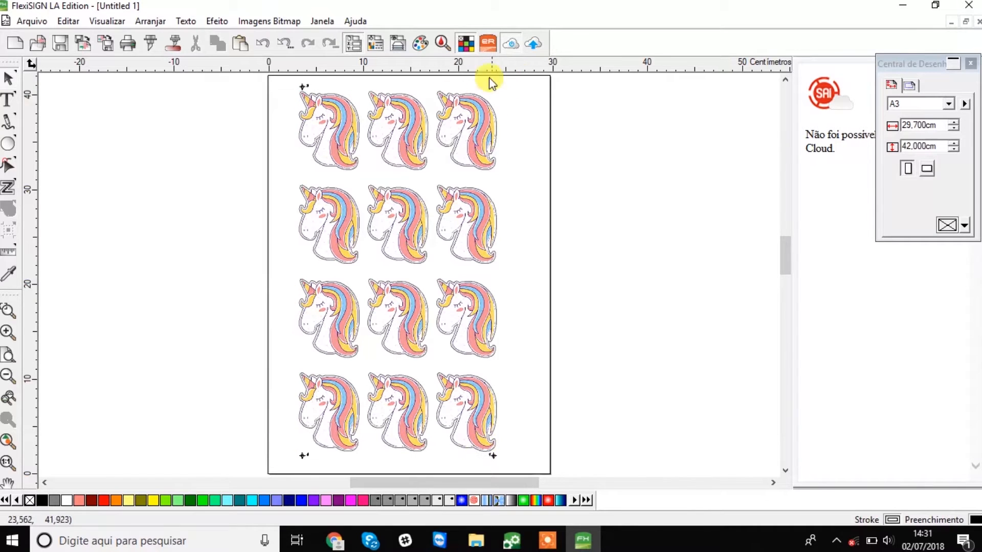
Step: Move the unicorn artwork and its registration marks slightly right on the page, then deselect them
left_click(464, 127)
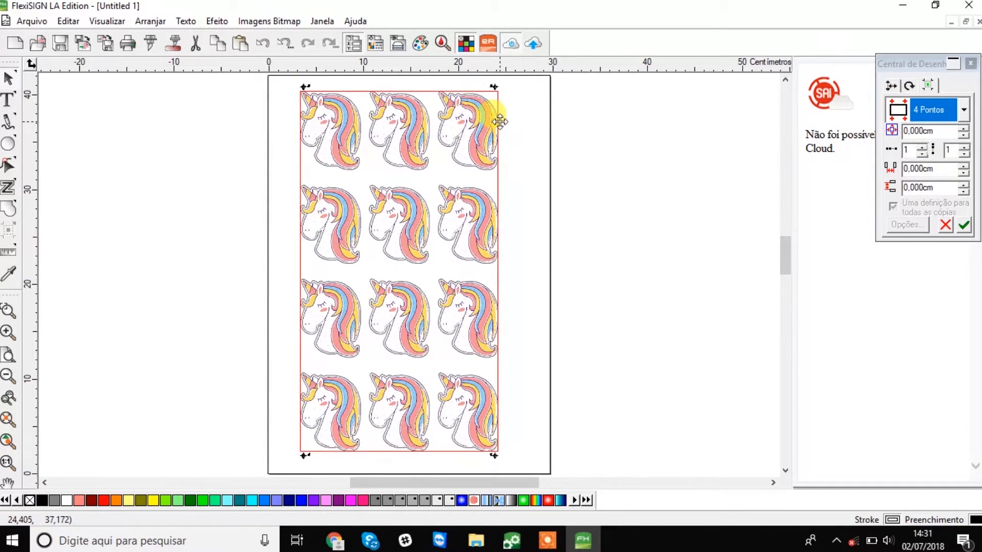
left_click_drag(492, 114, 517, 125)
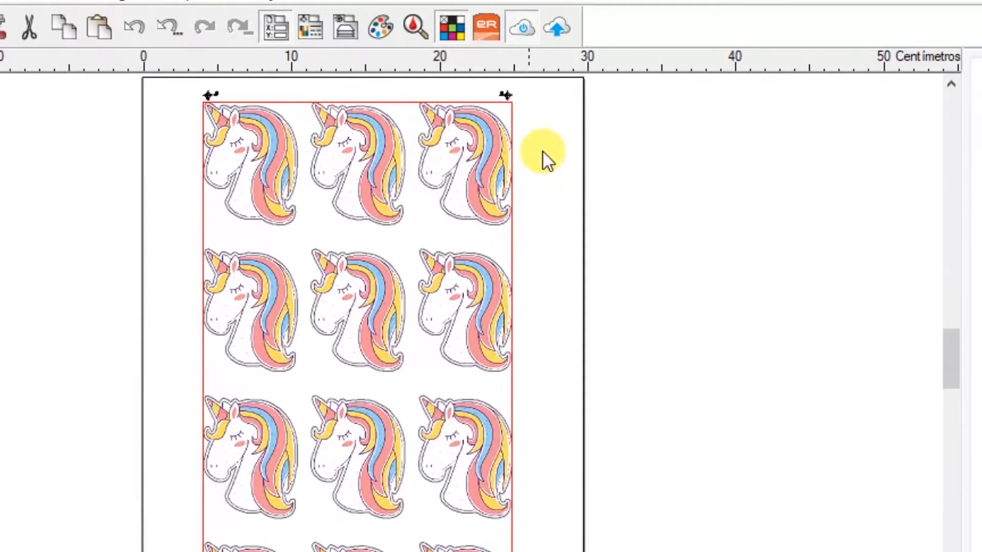
left_click(544, 151)
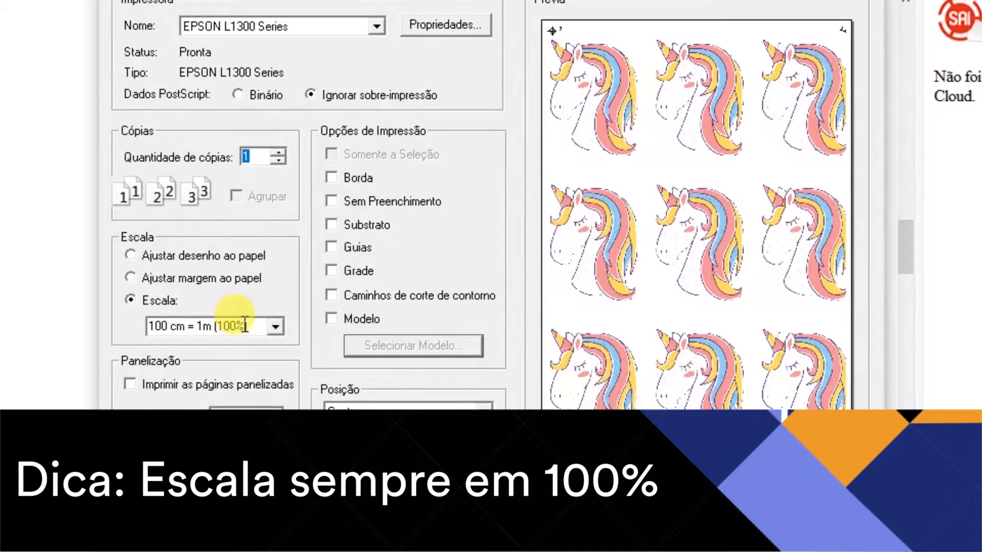
Step: Check the 100 cm = 1m (100%) print scale and the Caminhos de corte de contorno option in the print settings
left_click(220, 324)
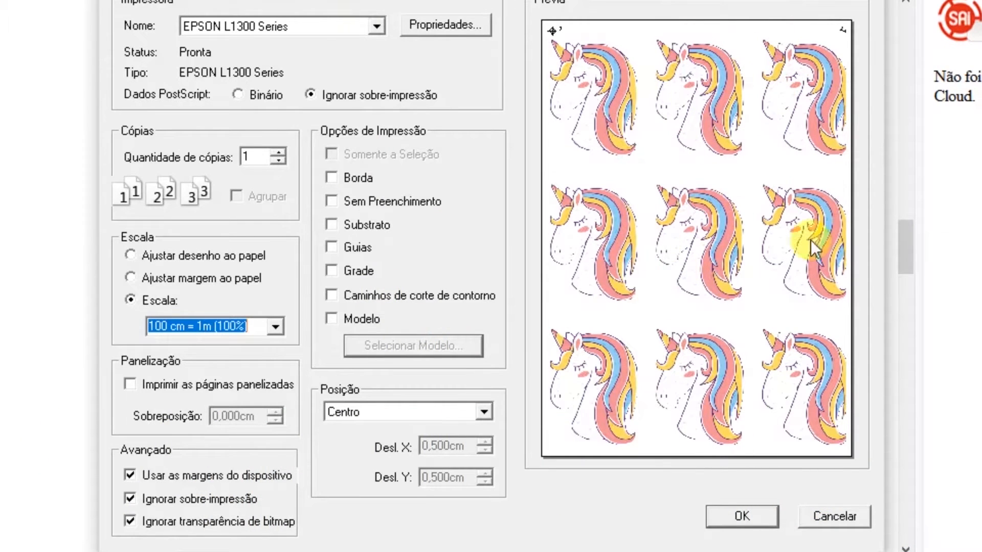
left_click(336, 298)
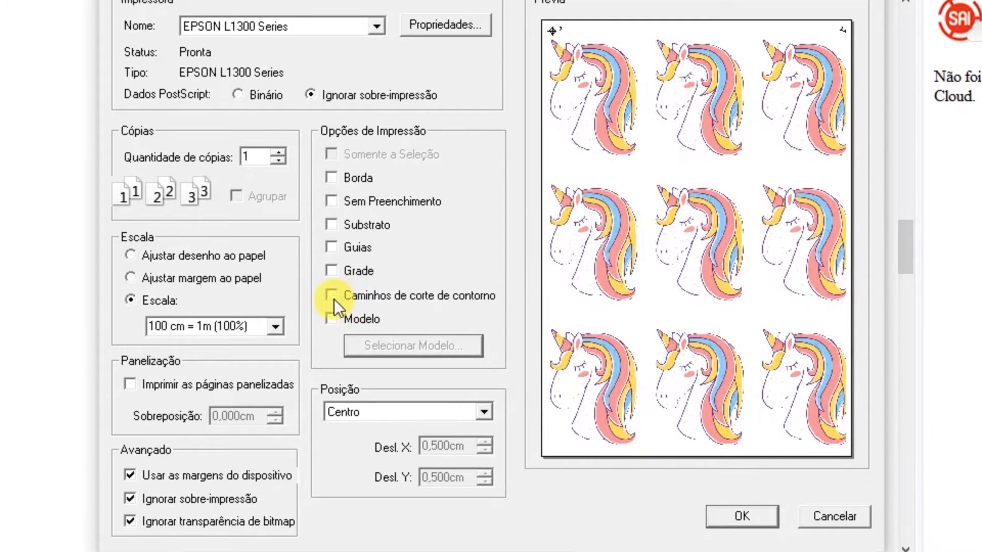
left_click(332, 296)
Step: Set the EPSON L1300 Series document size to A3 (297 x 420 mm) and print the unicorn sheet
left_click(432, 27)
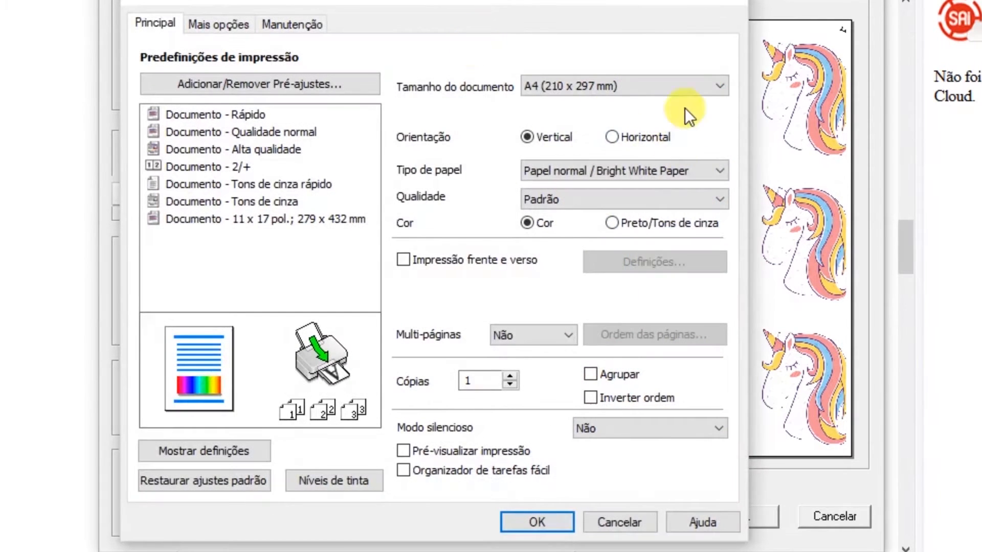
left_click(685, 85)
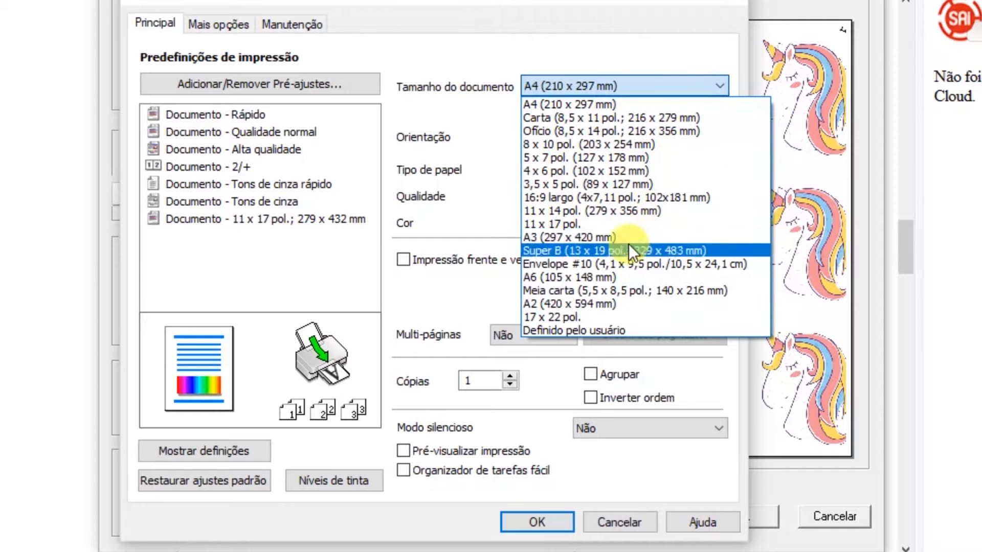
left_click(627, 236)
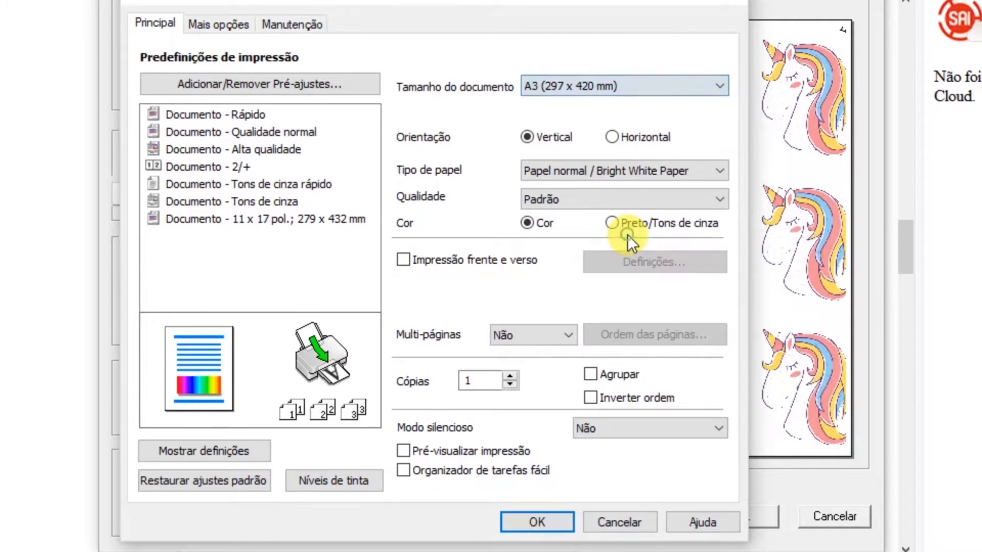
left_click(557, 527)
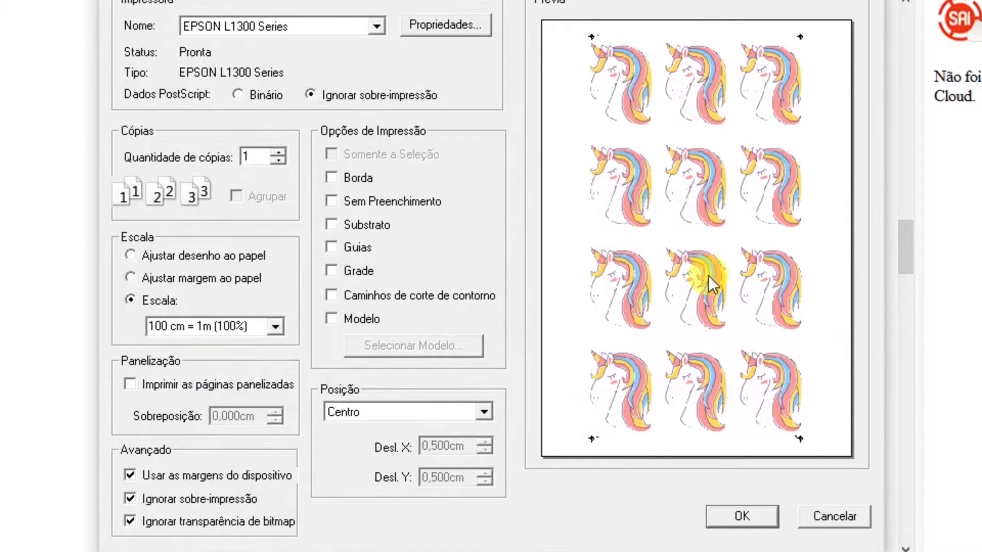
left_click(759, 507)
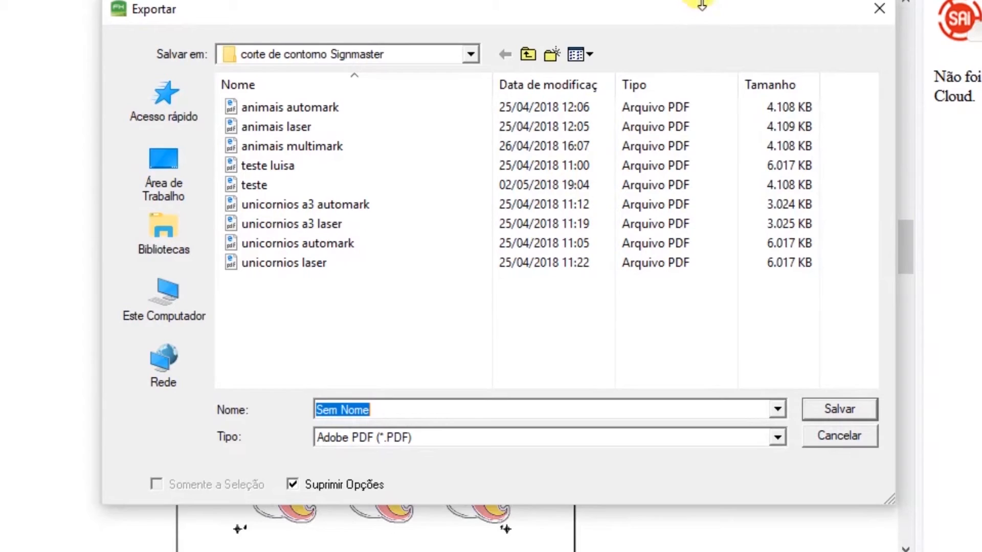
Step: Set the export format to Adobe PDF (*.PDF) and name the file "unicornio teste"
left_click(495, 432)
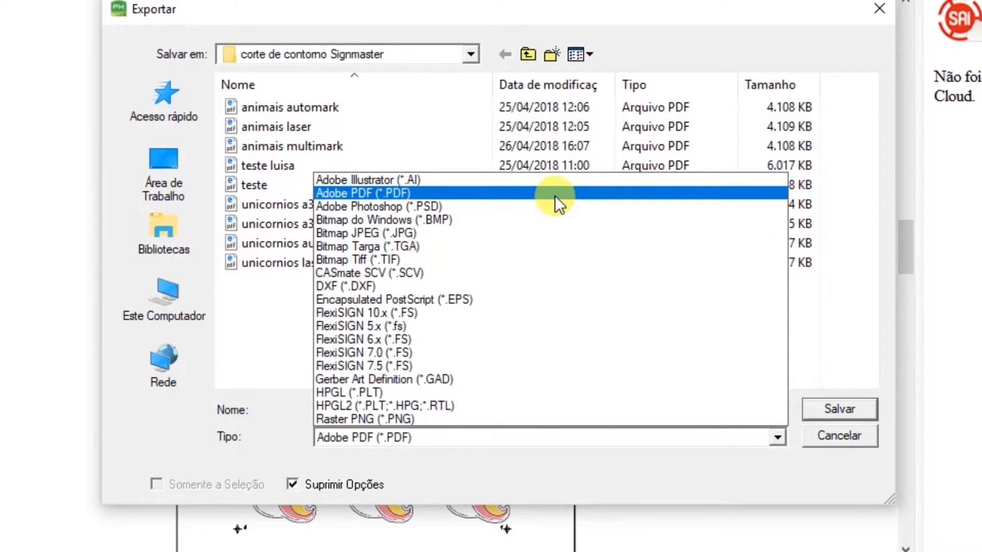
left_click(554, 195)
left_click(495, 414)
type("unicornio")
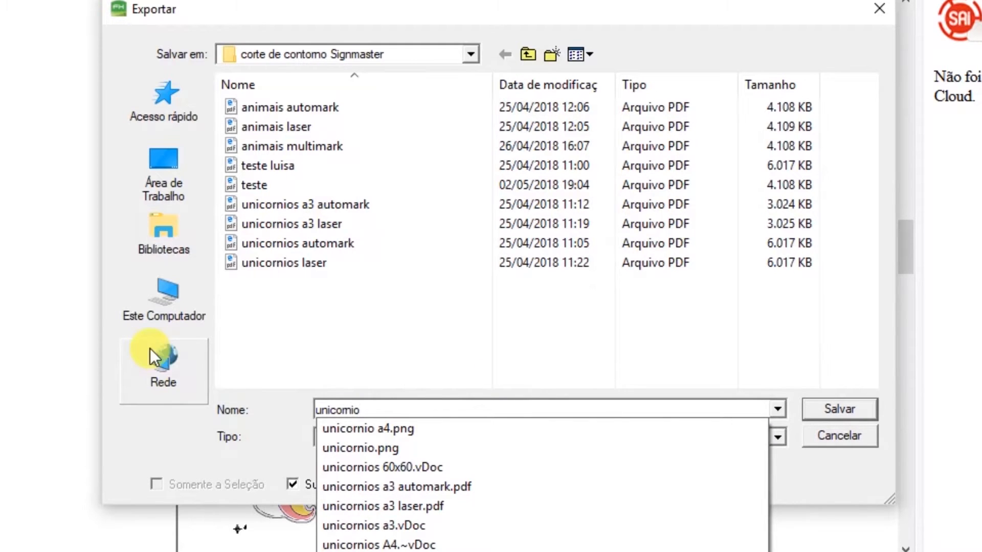
type(" teste")
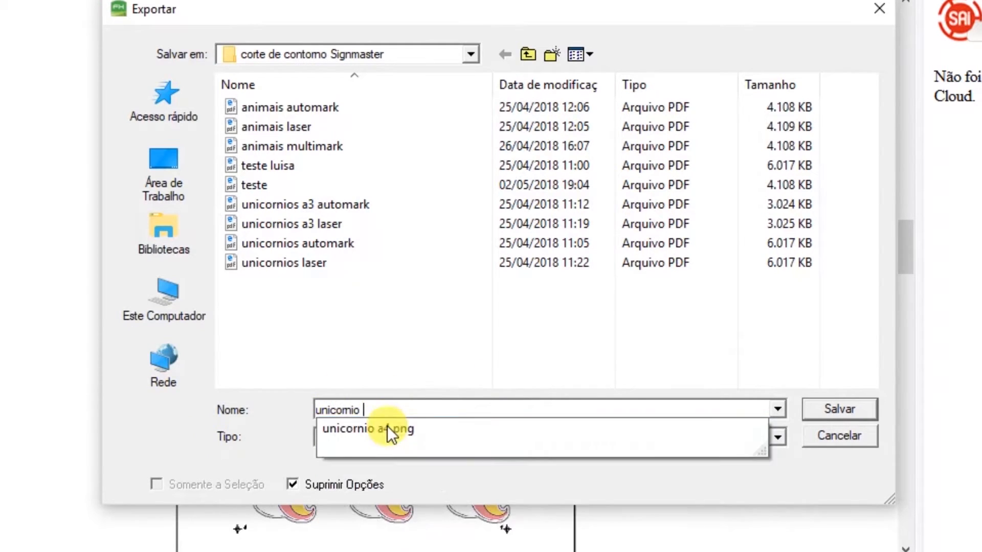
Step: Turn off Suprimir Opções for the export and proceed with saving to reach the PDF options
left_click(293, 480)
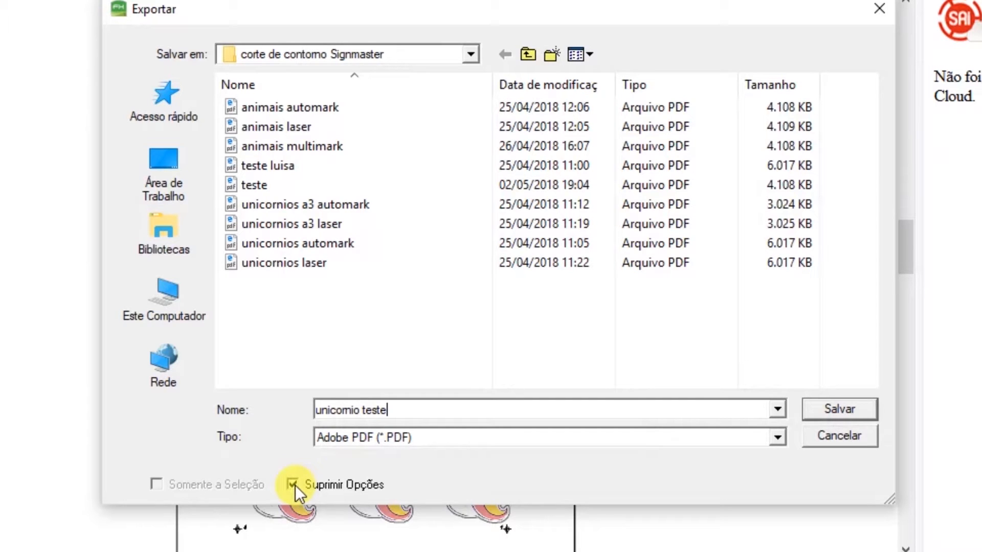
left_click(296, 486)
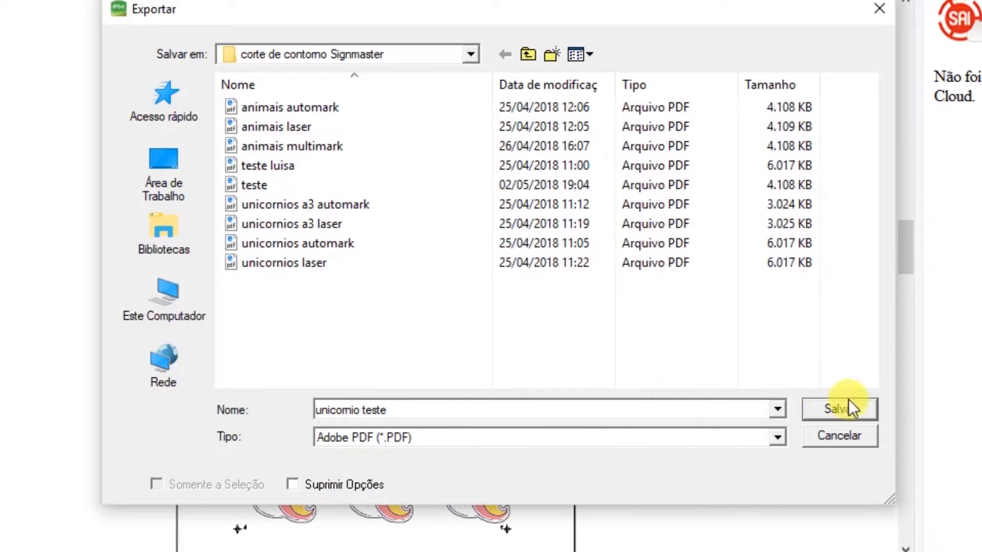
left_click(866, 403)
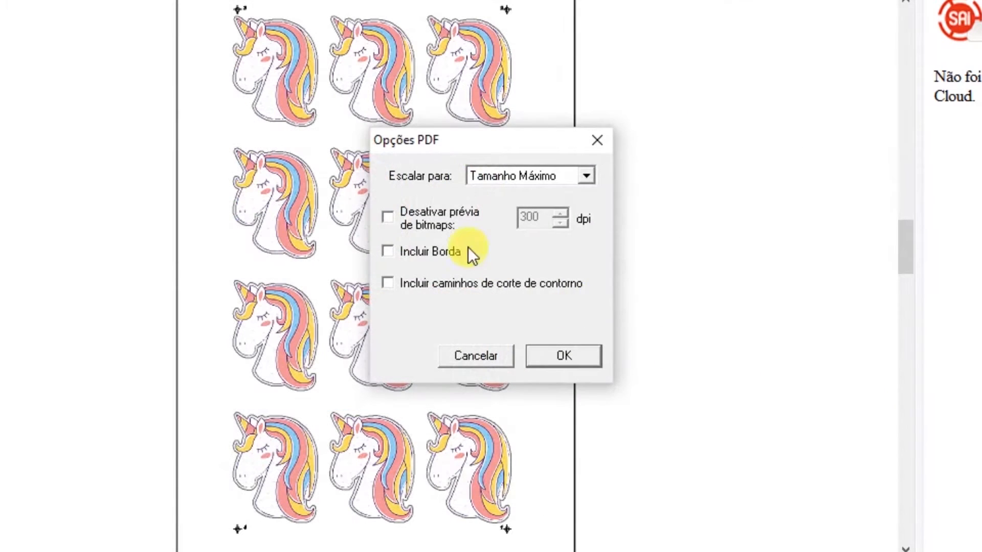
Step: Confirm the PDF options with the scale at Tamanho Máximo to finish the export
left_click_drag(511, 145, 713, 60)
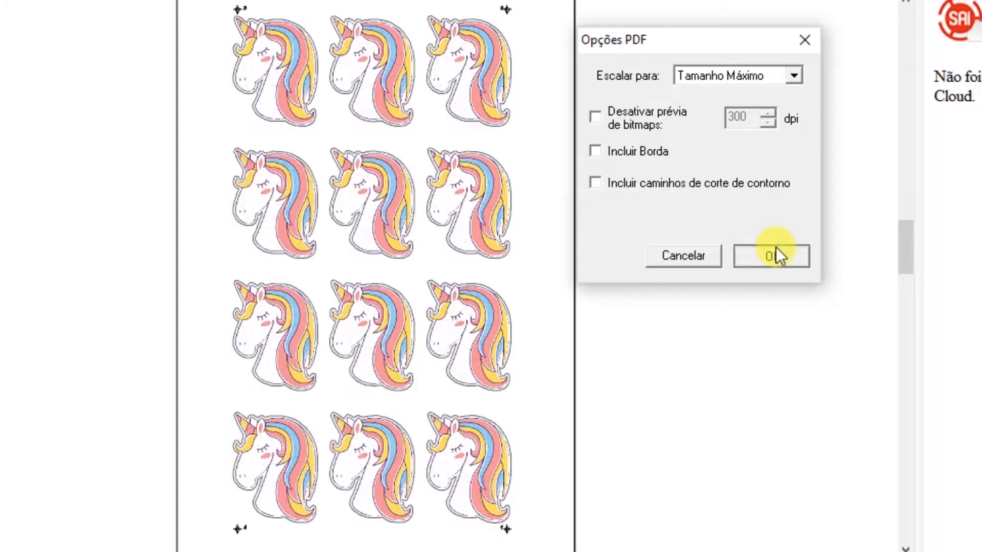
left_click(775, 250)
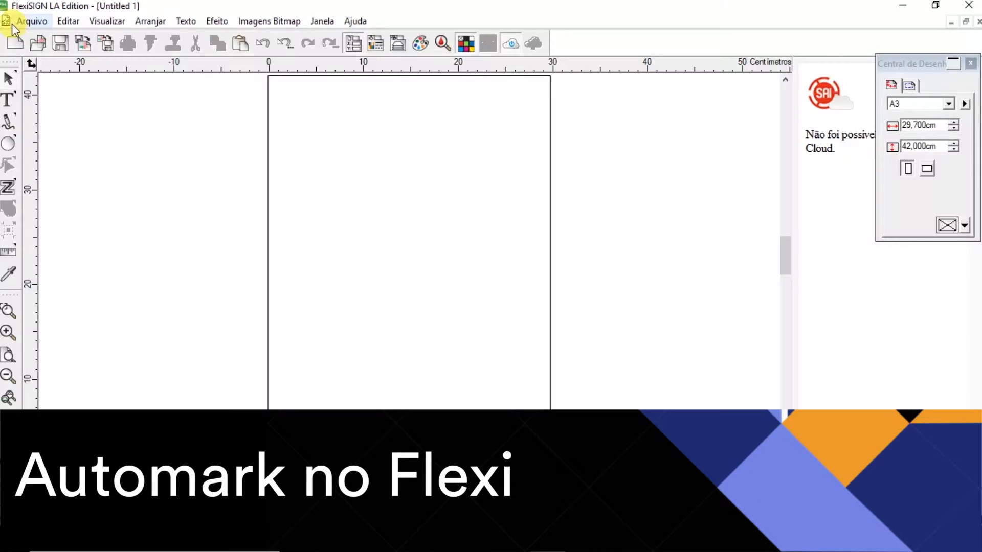
Step: Import the PNG image "unicornio a4" from the corte de contorno Signmaster folder into the blank A3 document
left_click(21, 21)
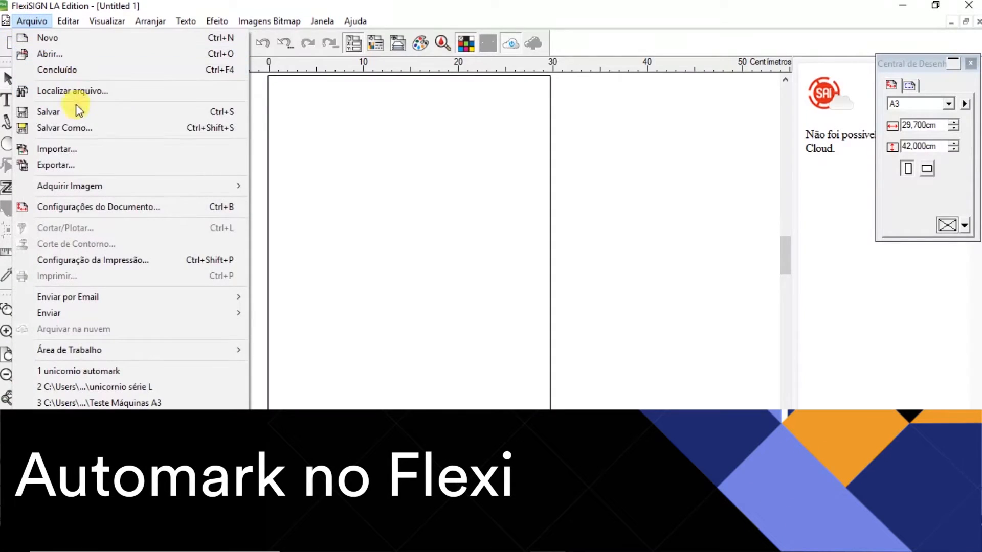
left_click(69, 149)
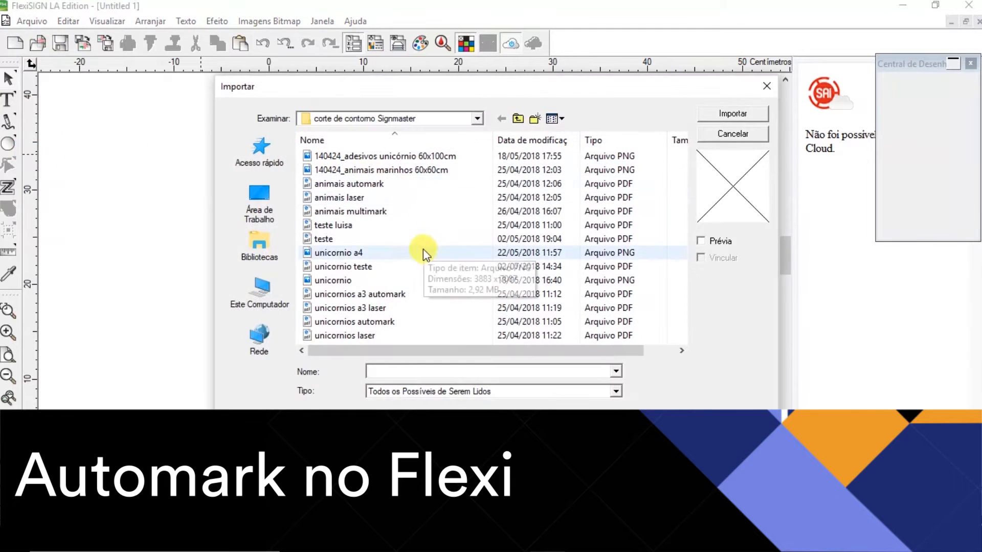
left_click(448, 255)
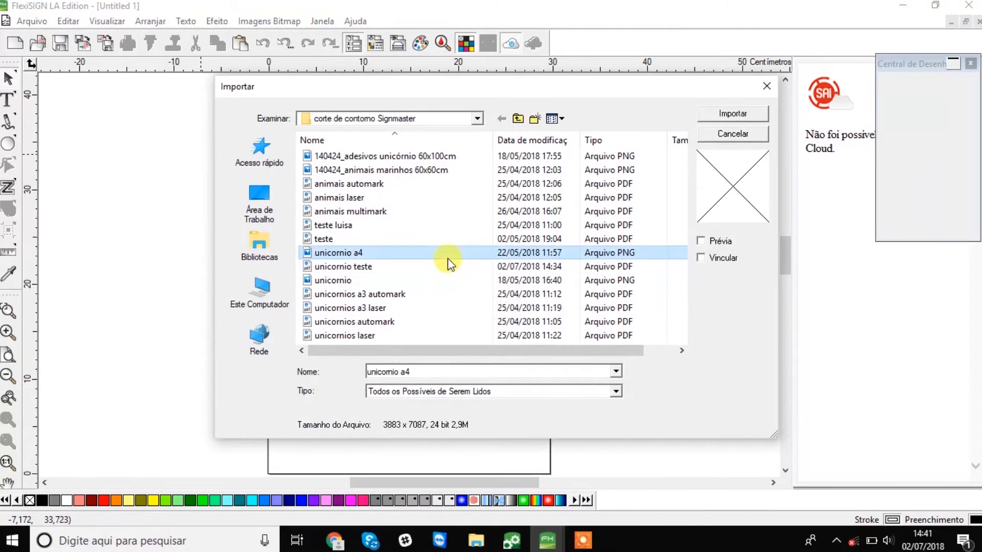
left_click(754, 117)
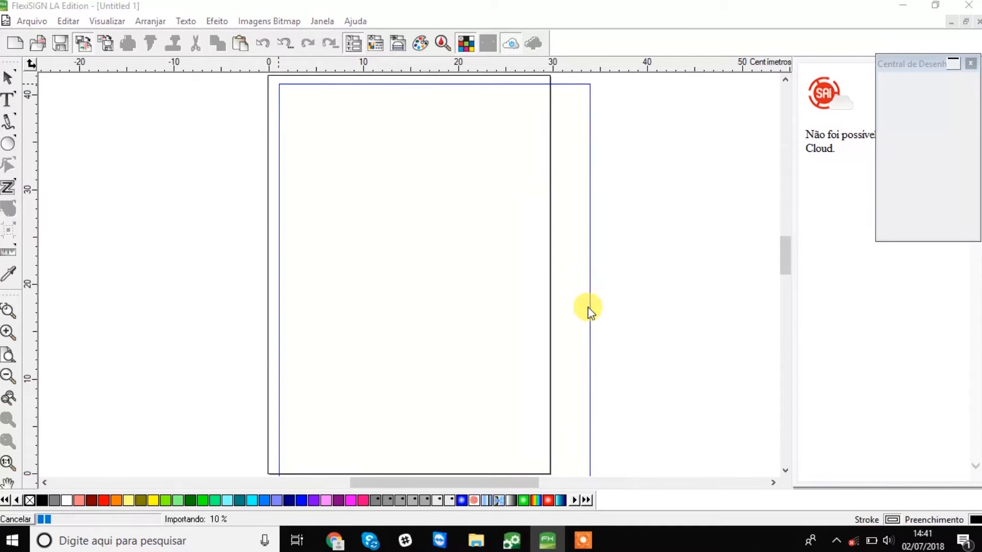
Step: Scale the imported unicorn image down to about 20.5 x 37.4 cm and position it within the A3 page
scroll(596, 399, "down", 4)
left_click_drag(587, 422, 510, 243)
scroll(505, 99, "up", 5)
left_click_drag(509, 99, 466, 121)
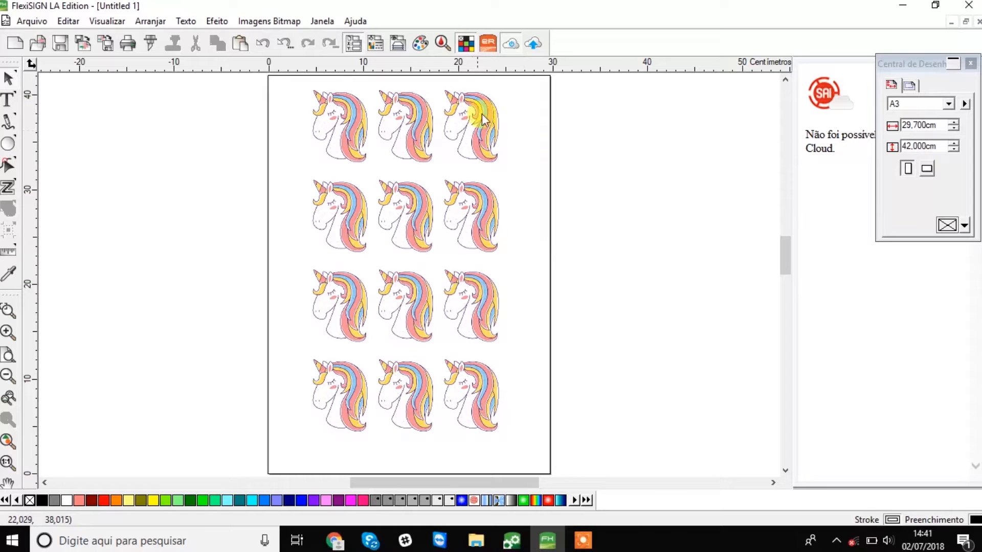
Step: Apply a contour cut of type Contorno to the unicorn image with a 0,150cm offset and Com Buracos enabled
left_click(480, 117)
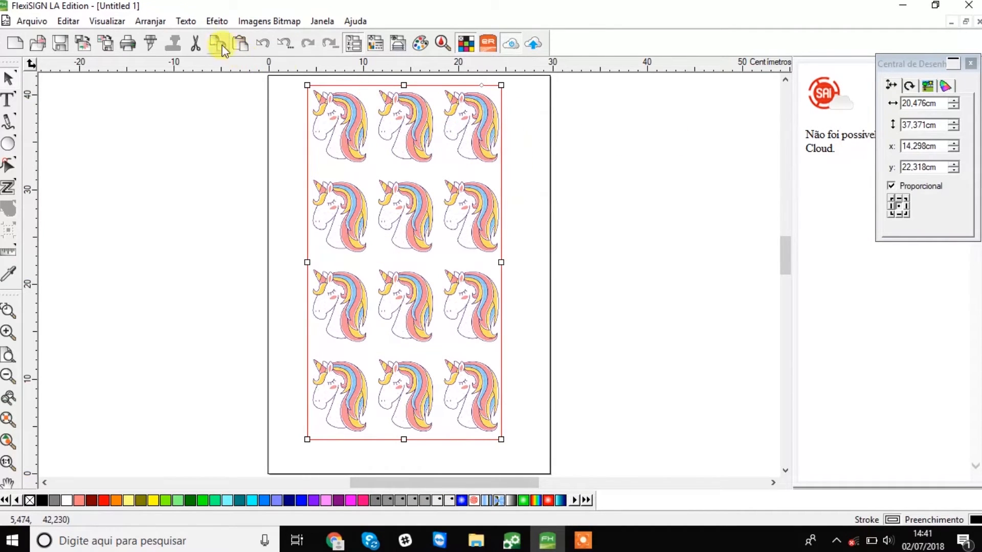
left_click(220, 22)
left_click(266, 86)
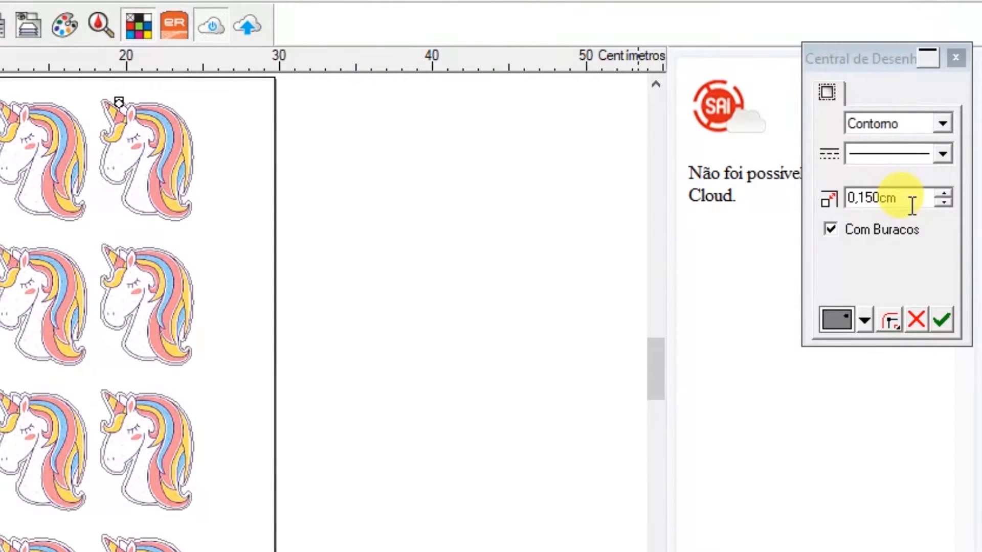
left_click(944, 153)
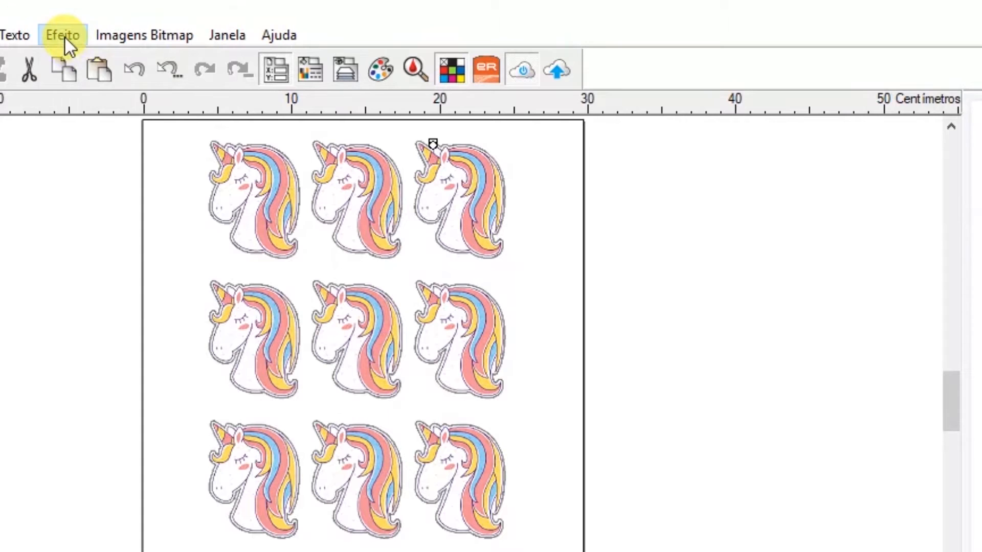
Step: Add SAi Marca Automática registration marks around the unicorn sheet with a 0,000cm margin
left_click(65, 35)
left_click(170, 160)
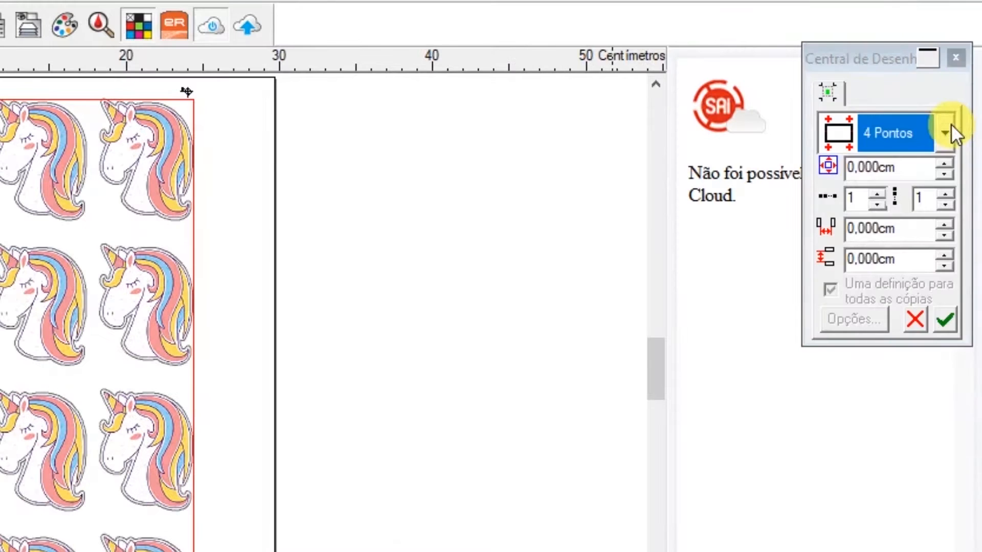
left_click(949, 128)
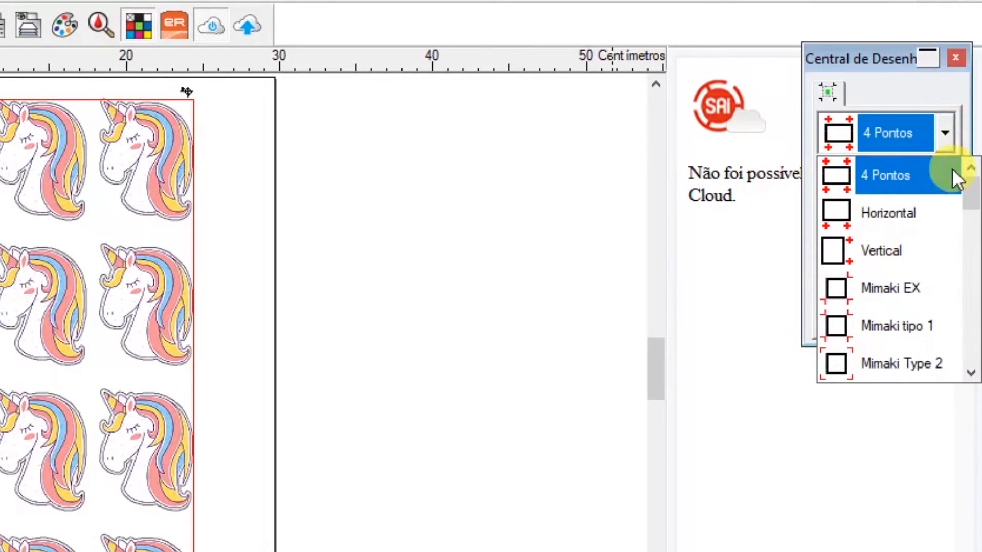
left_click_drag(969, 189, 972, 338)
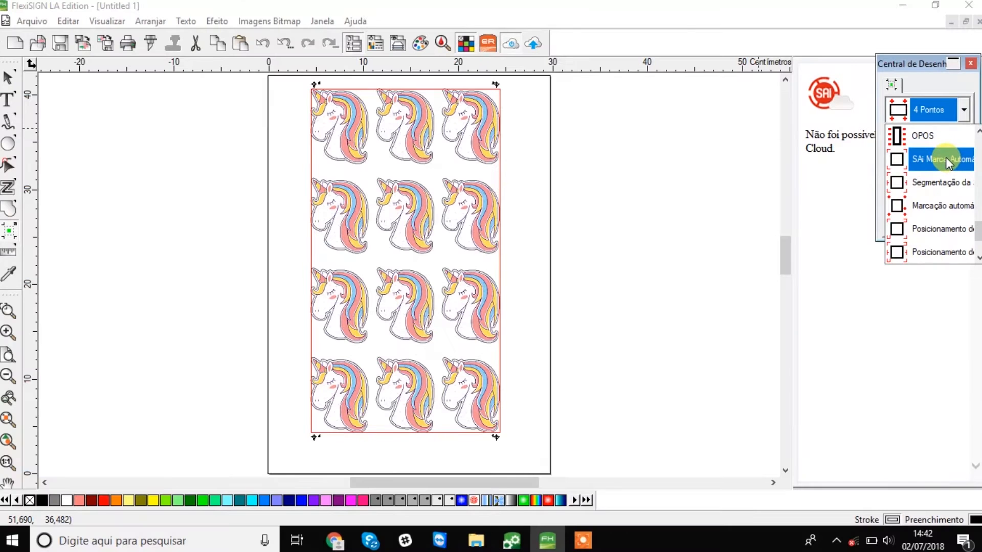
left_click(946, 158)
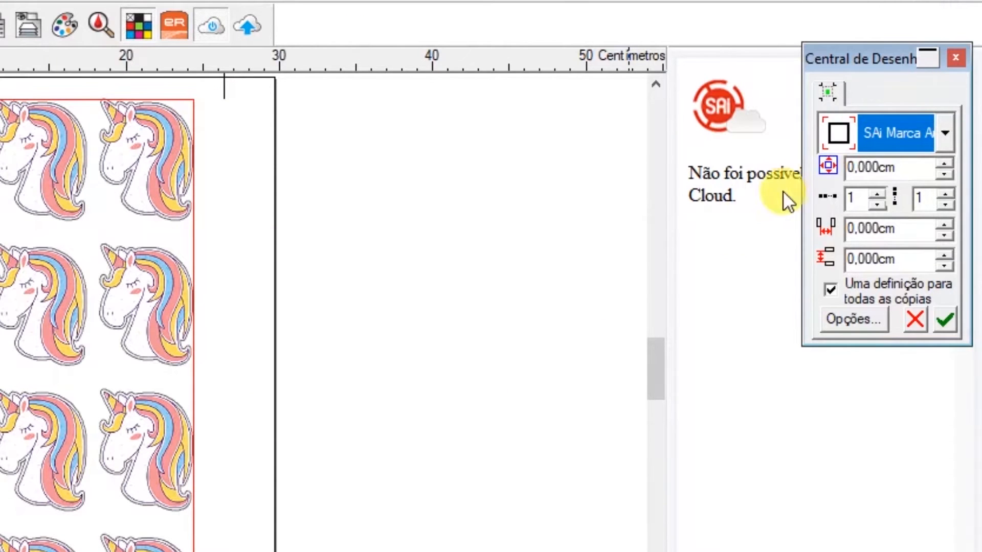
left_click(949, 127)
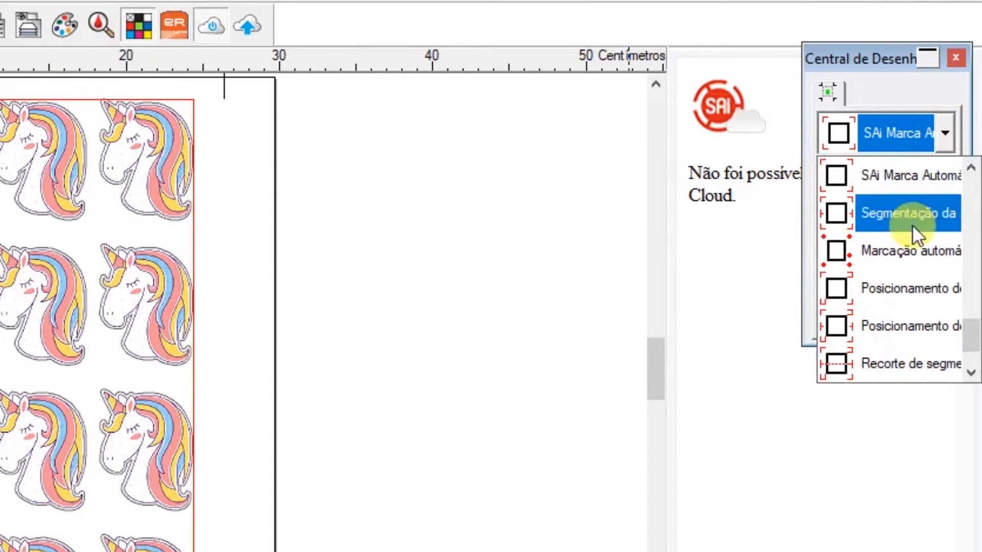
left_click(931, 176)
left_click(946, 321)
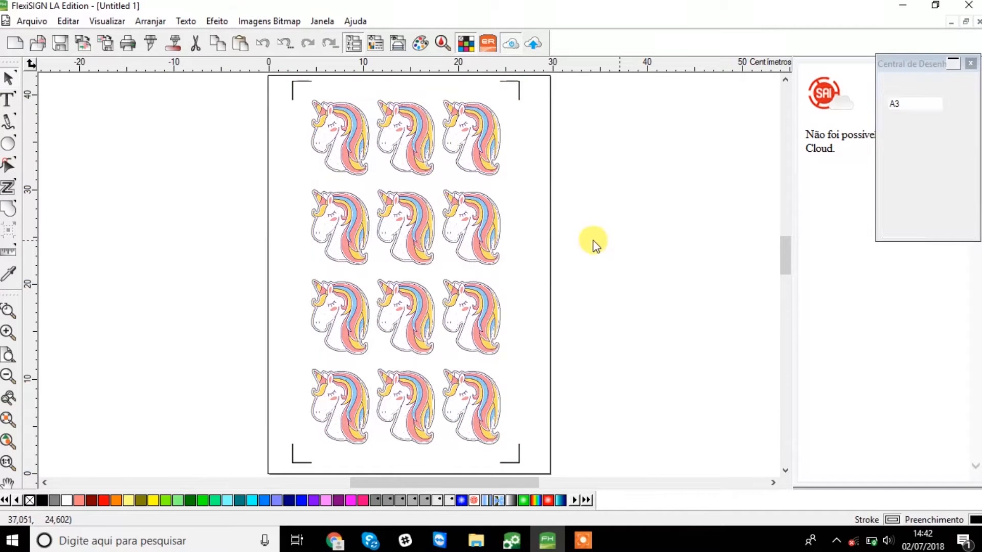
Step: Open the print settings for the marked sheet and check the 100 cm = 1m (100%) scale
left_click(30, 22)
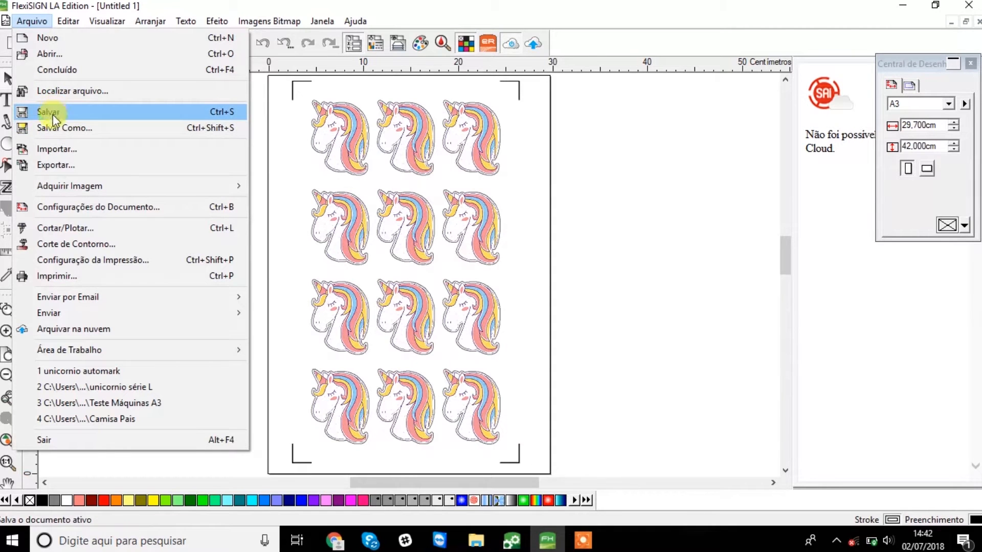
left_click(78, 276)
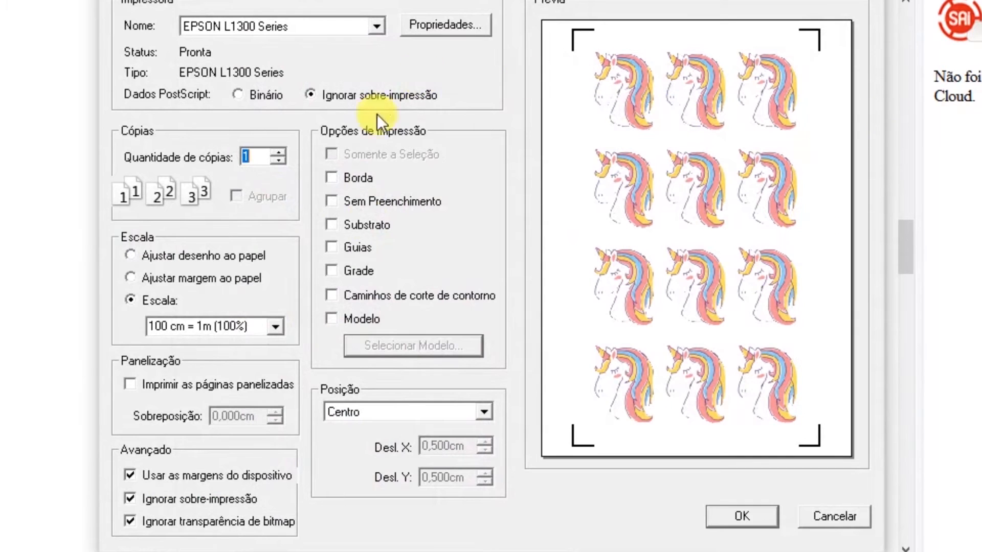
left_click_drag(248, 325, 149, 326)
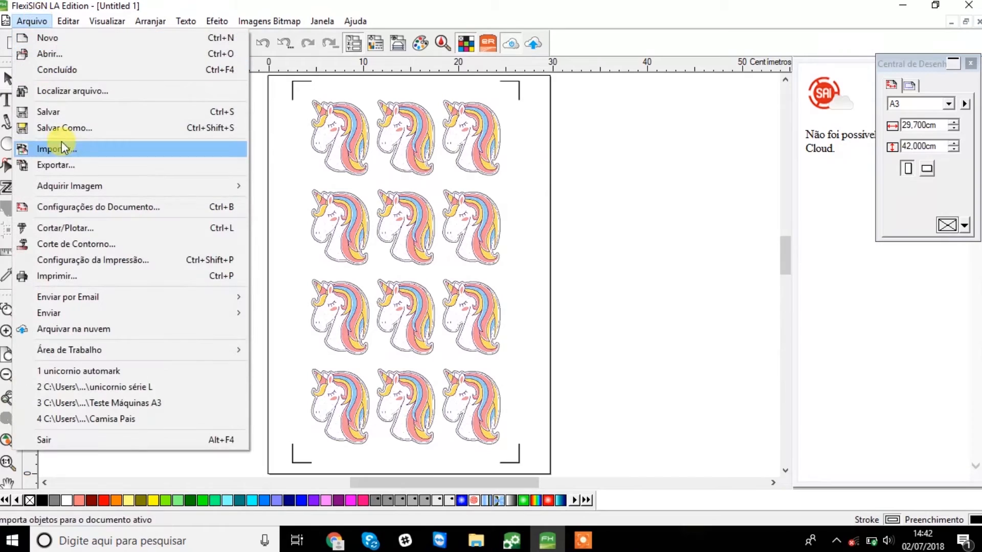
Step: Export the sheet as Adobe PDF (*.PDF) named "unicornio teste 2" at Tamanho Máximo, with the contour cut paths included
left_click(60, 165)
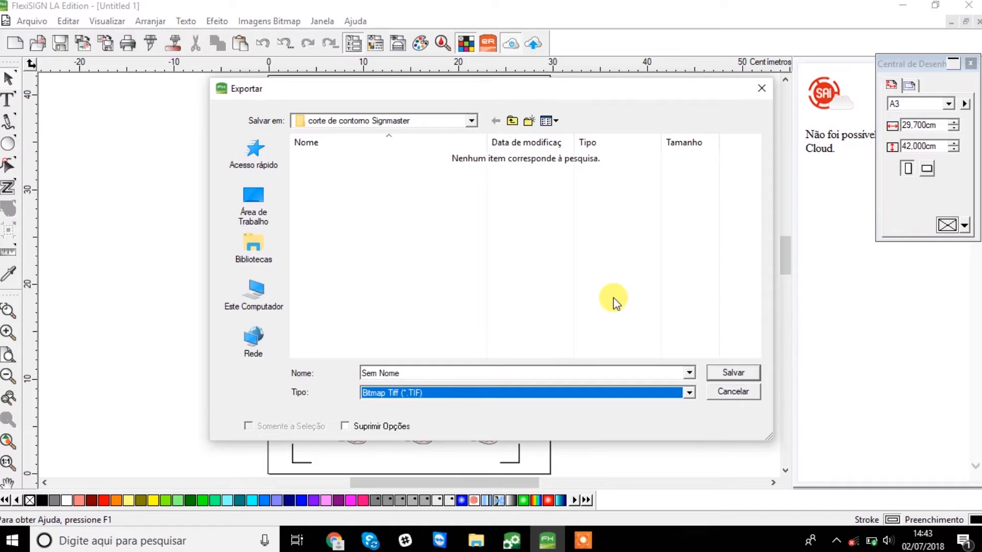
left_click(558, 391)
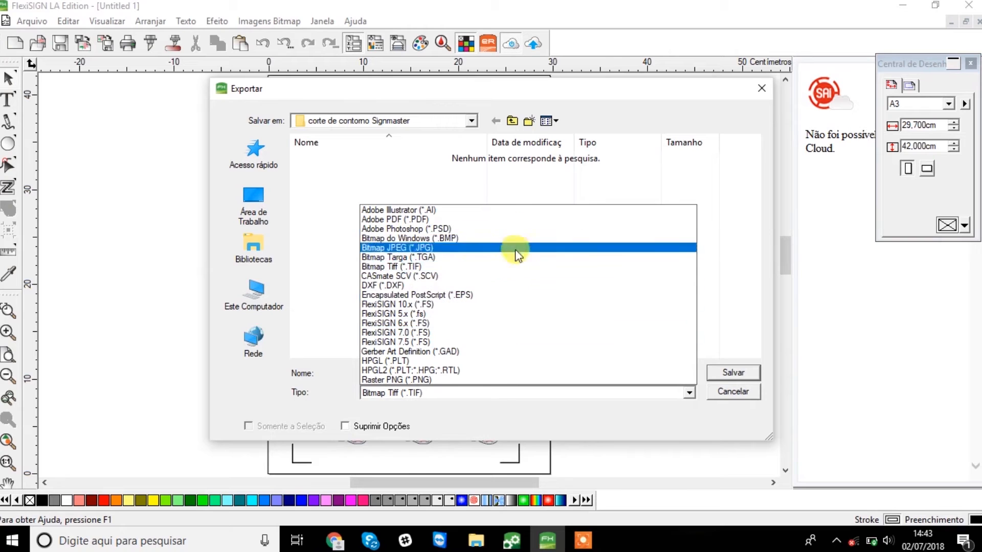
left_click(437, 219)
left_click(430, 372)
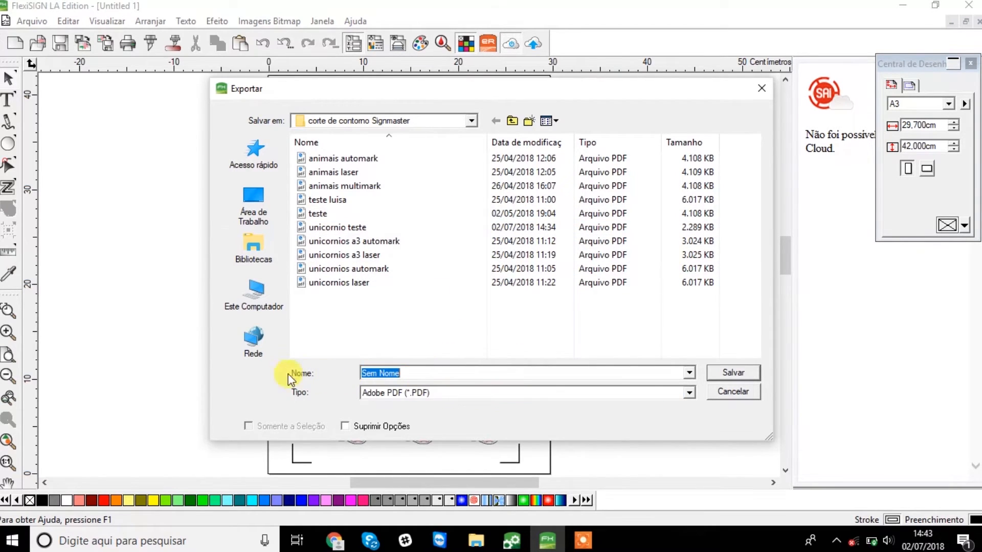
type("ubni")
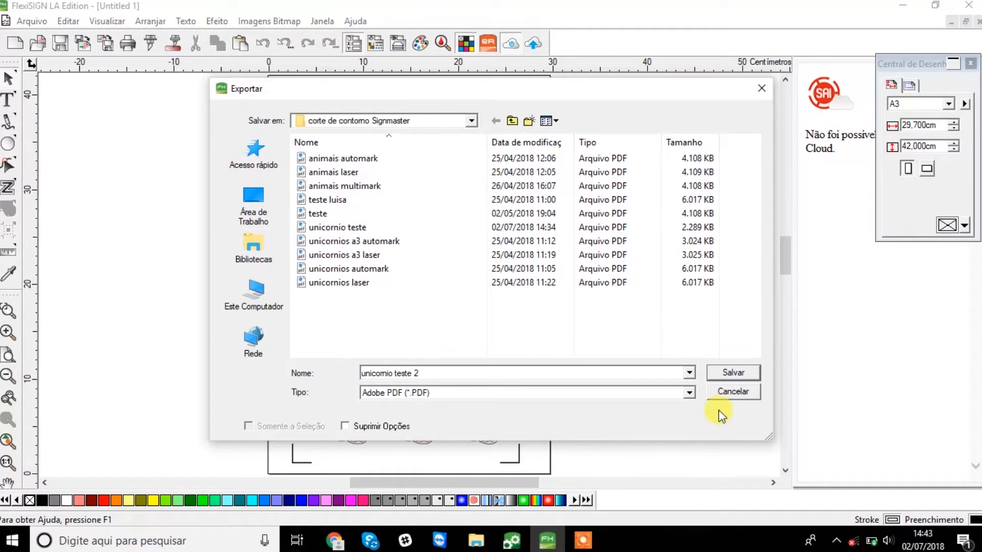
left_click(737, 372)
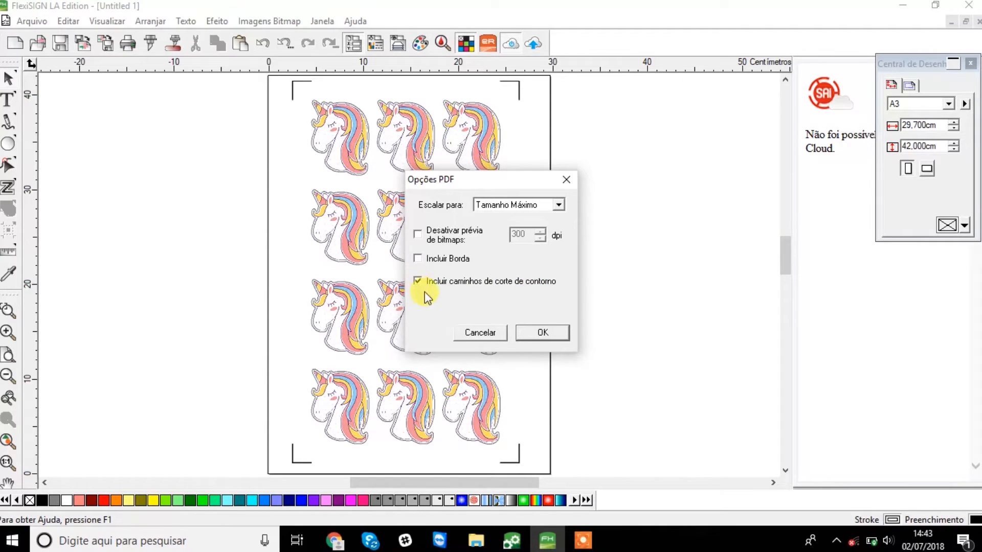
left_click(534, 332)
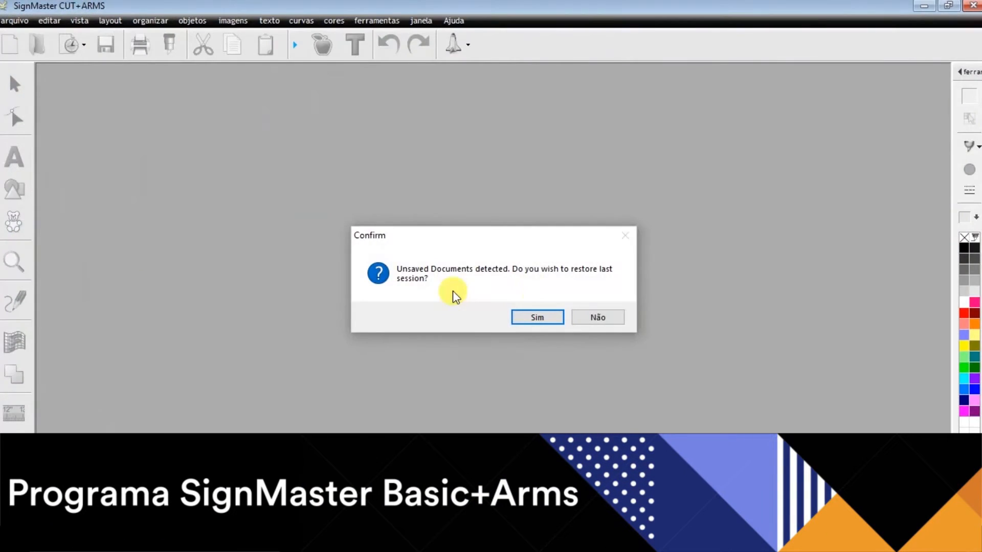
Step: In SignMaster, decline restoring the last session and start a new document with an A3 (297 x 420 mm) page
left_click(593, 317)
left_click(290, 260)
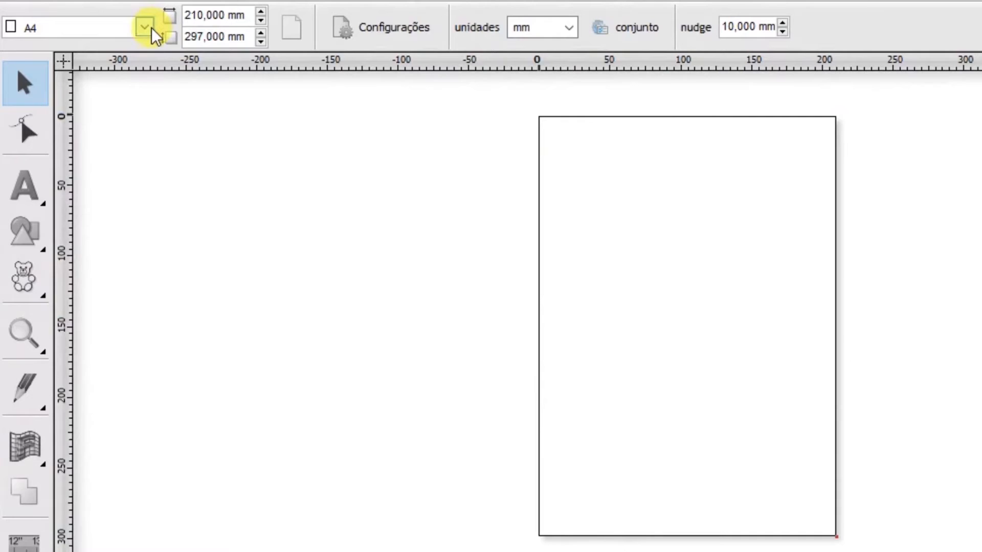
left_click(151, 28)
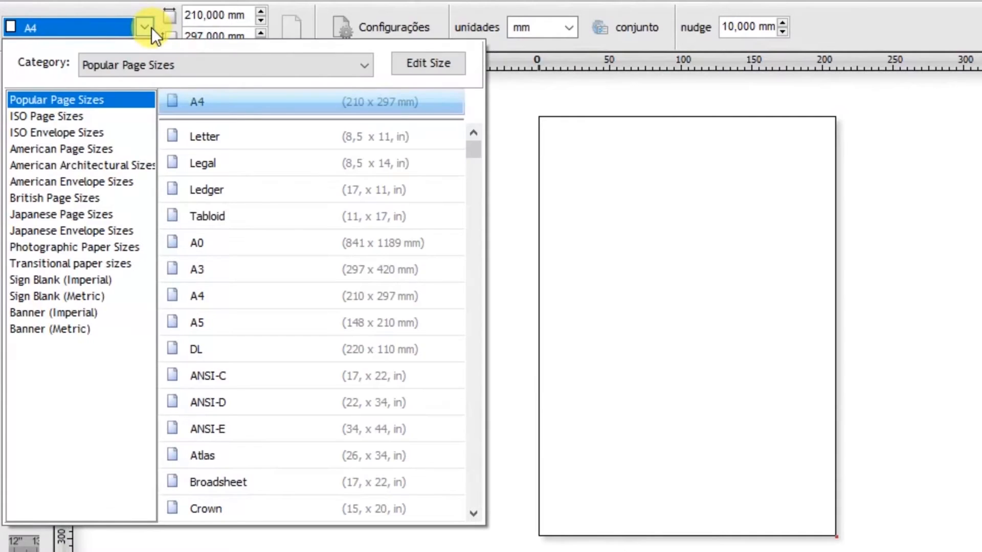
left_click(217, 270)
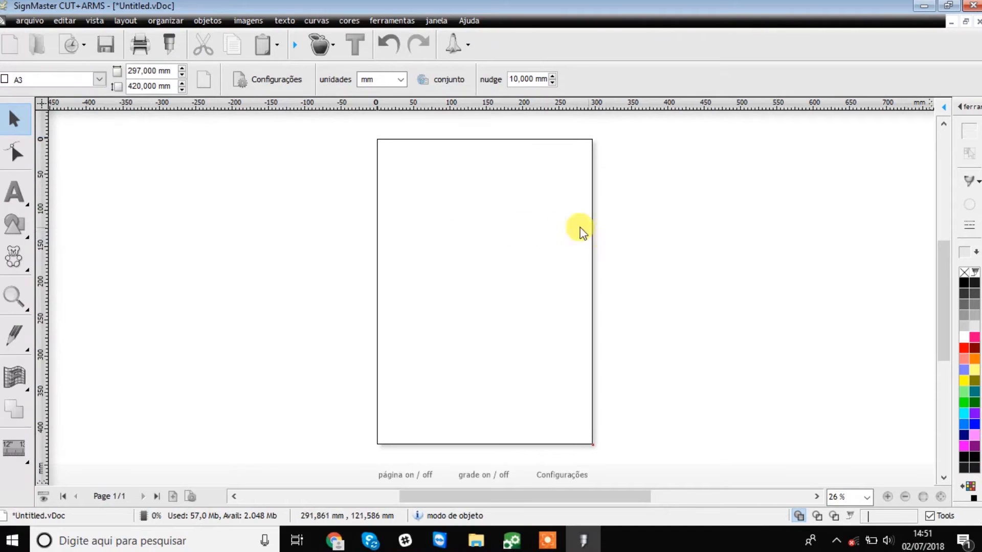
Step: Import the PNG image "unicornio a4" and place it at the upper-left corner of the A3 page
left_click(29, 21)
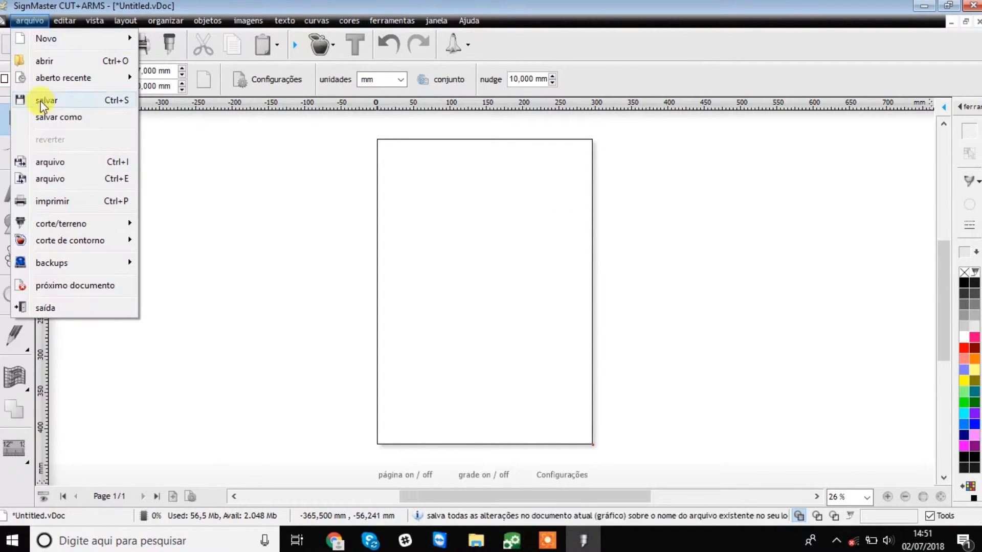
left_click(81, 161)
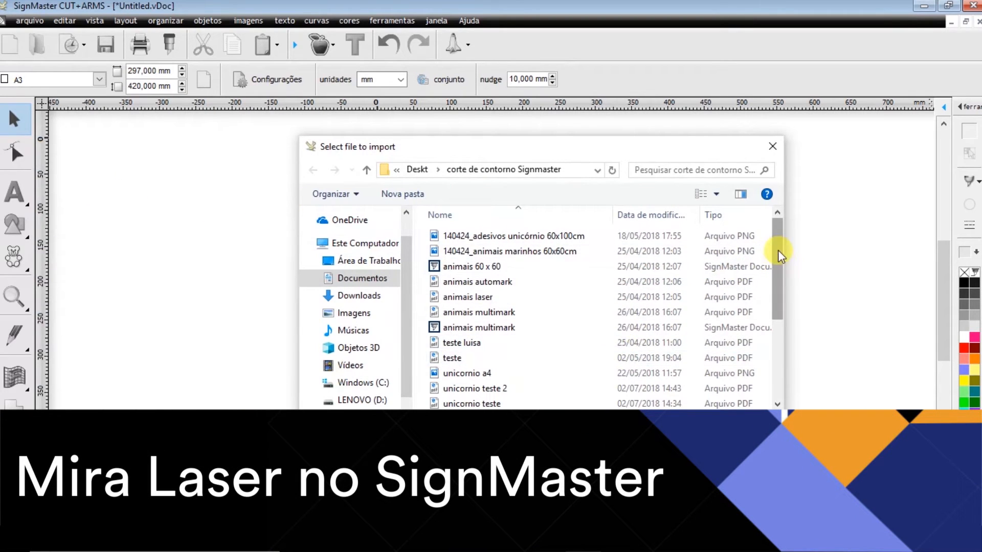
left_click_drag(778, 253, 777, 289)
left_click(578, 303)
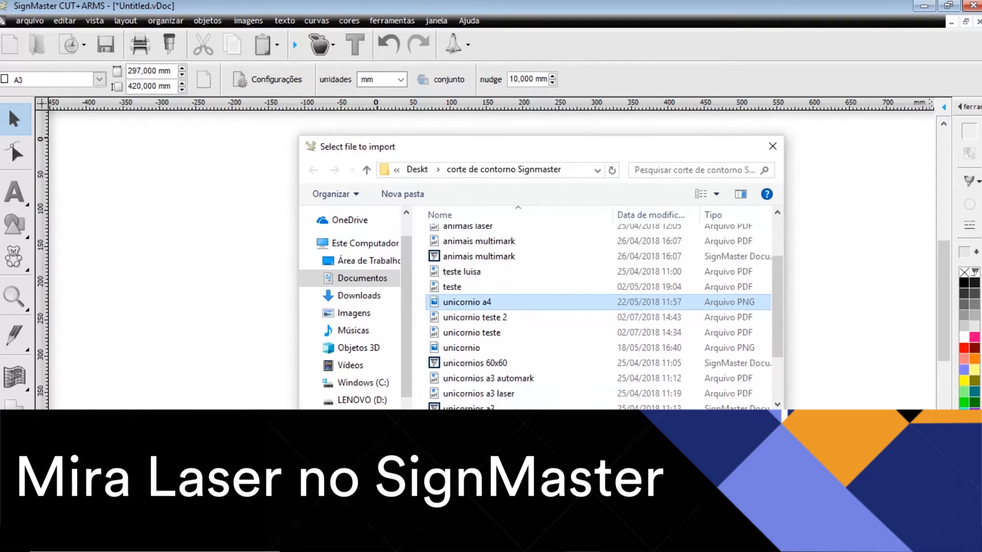
key("Return")
left_click(560, 250)
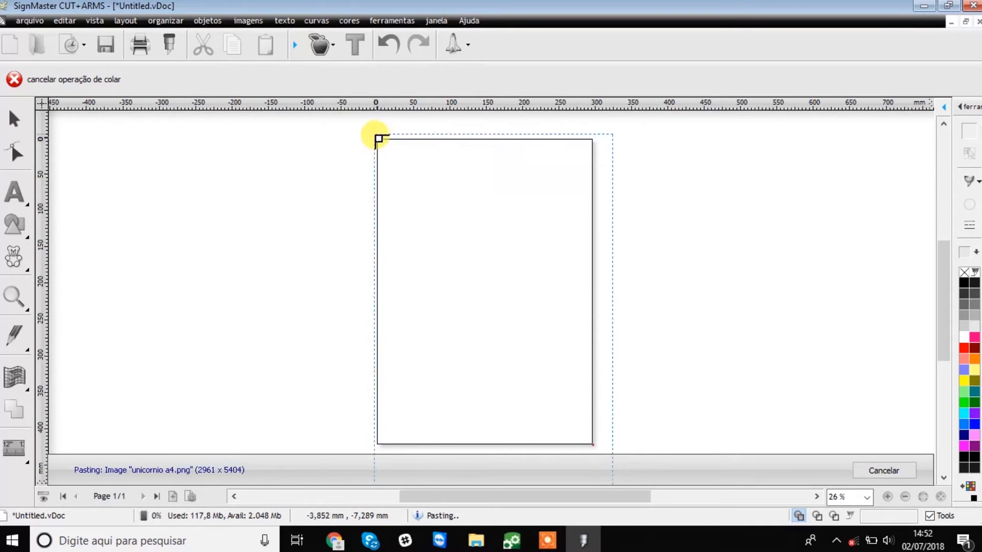
left_click(384, 145)
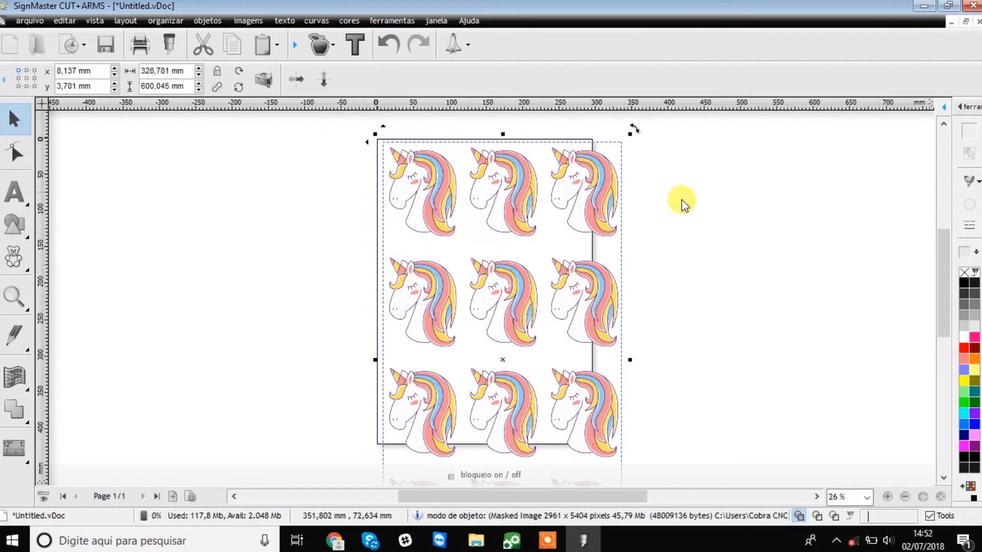
Step: Scale the unicorn image down to about 208 x 380 mm and place it inside the A3 page
left_click_drag(944, 301, 937, 336)
left_click_drag(629, 460, 542, 296)
scroll(701, 322, "up", 5)
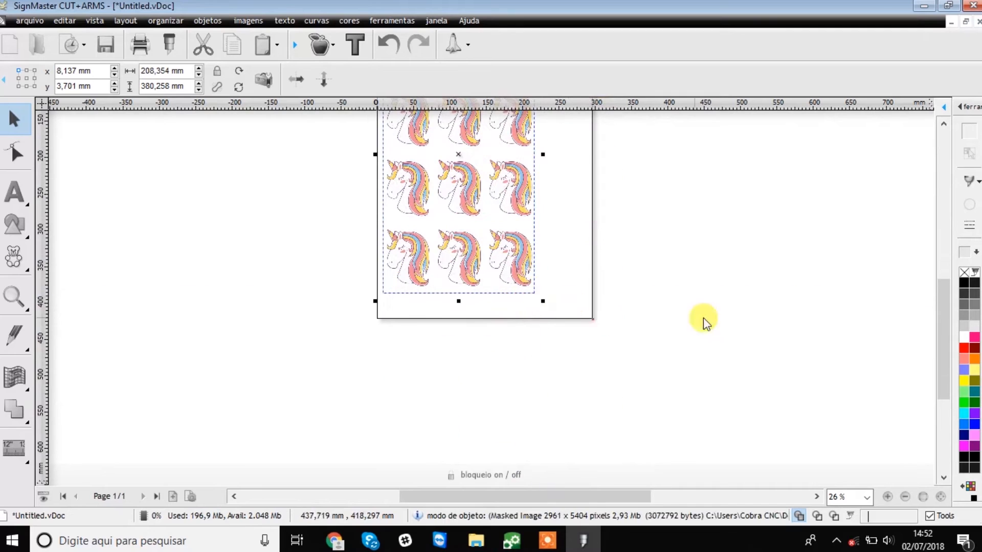
left_click(650, 276)
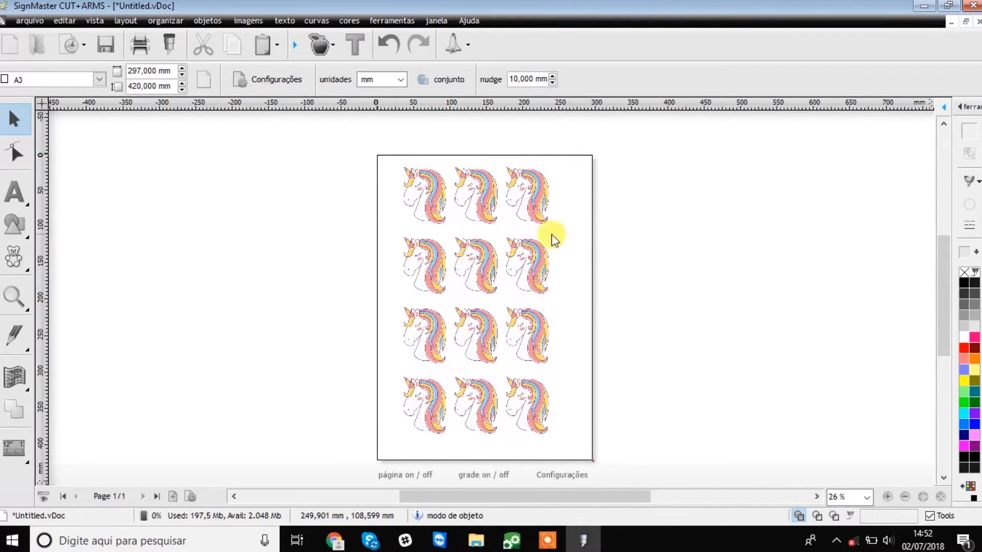
Step: Start a cut contour for the unicorn image, include its automatically traced outlines and apply the trace
left_click(542, 192)
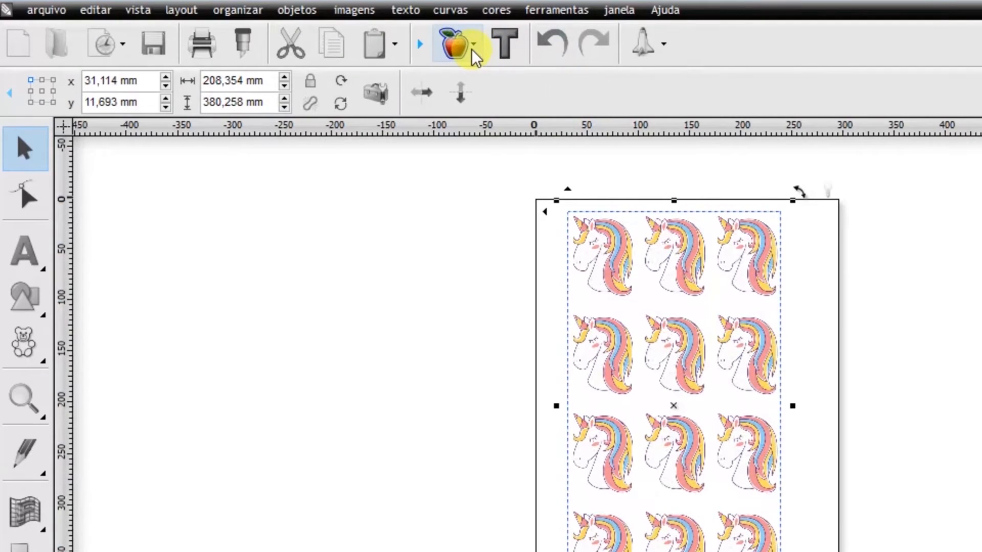
left_click(473, 45)
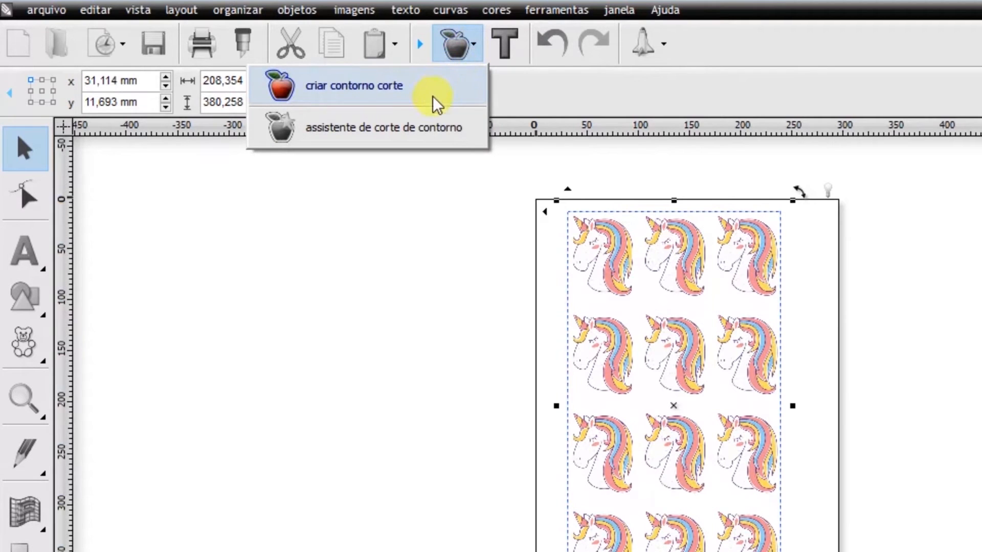
left_click(459, 100)
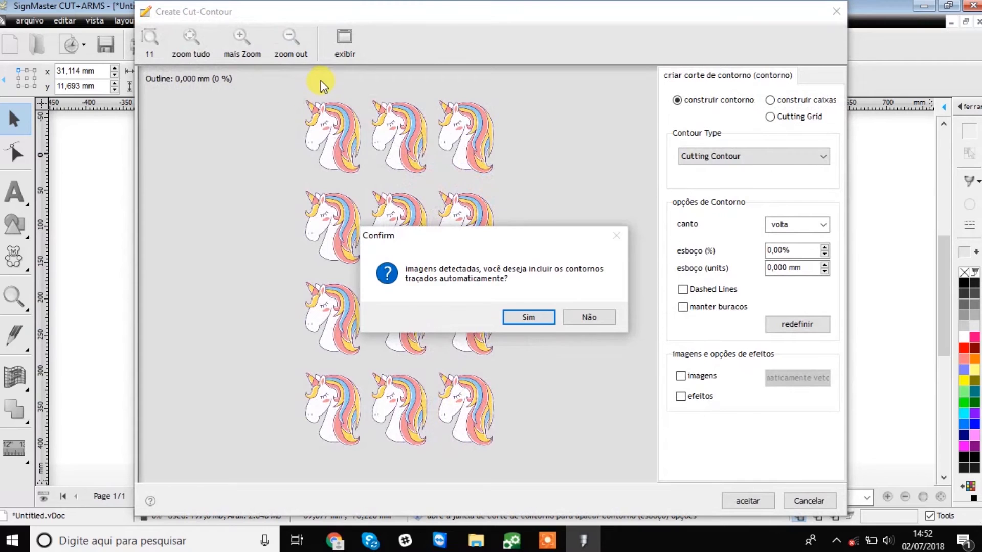
left_click_drag(528, 248, 693, 197)
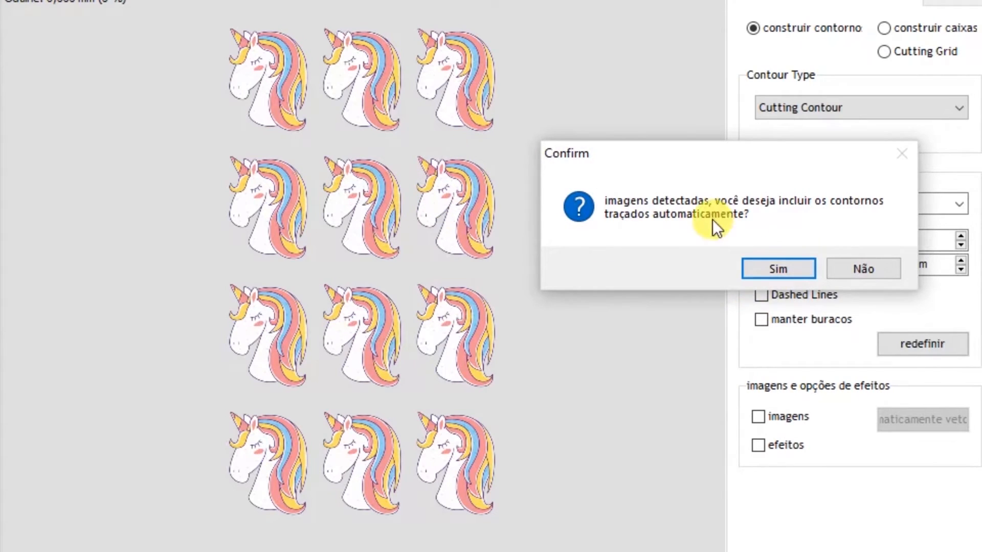
left_click(793, 268)
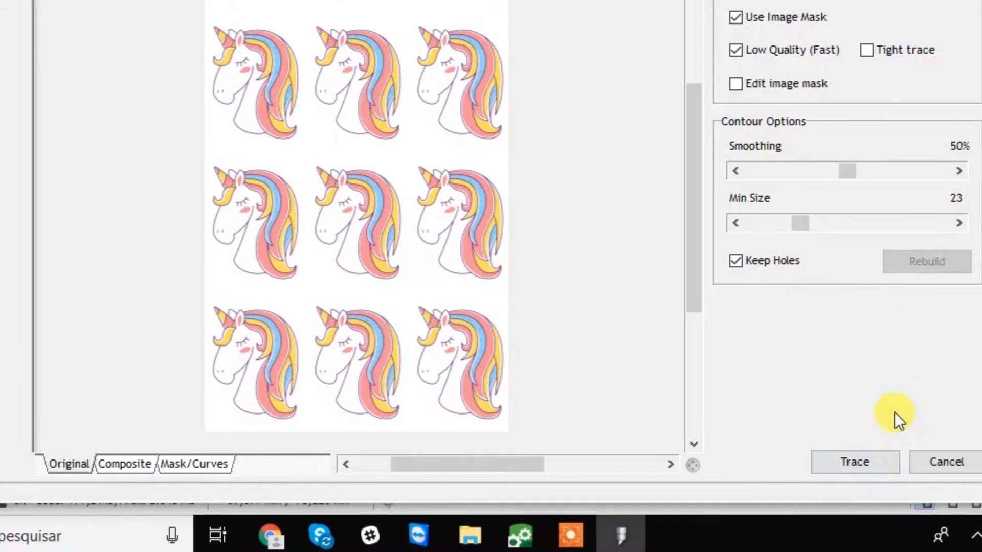
left_click(876, 450)
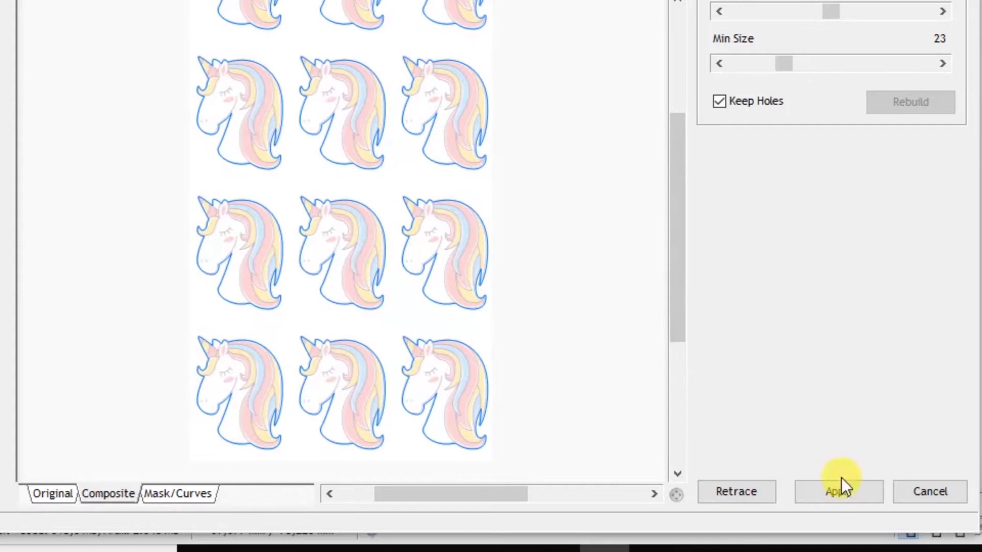
left_click(849, 495)
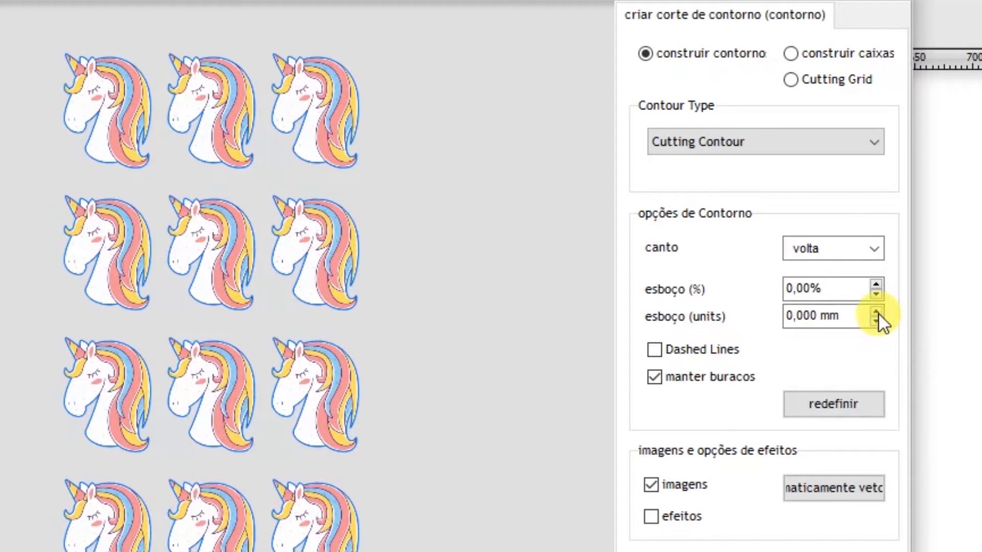
Step: Offset the cutting contour 1,500 mm outward from the unicorns and accept it
left_click(876, 312)
left_click(875, 312)
left_click(877, 313)
left_click(877, 313)
left_click(877, 312)
left_click(876, 322)
left_click(876, 322)
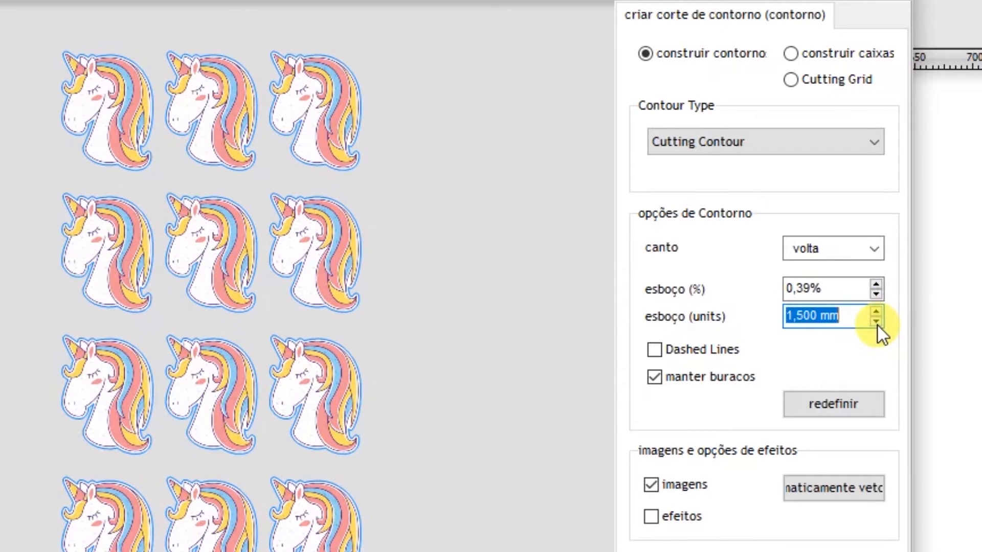
left_click(875, 322)
left_click(875, 322)
left_click(875, 322)
left_click(875, 322)
left_click(875, 322)
left_click(875, 322)
left_click(875, 312)
left_click(874, 313)
left_click(873, 320)
left_click(874, 320)
left_click(876, 313)
left_click(876, 312)
left_click(876, 312)
left_click(875, 312)
left_click(875, 312)
left_click(876, 313)
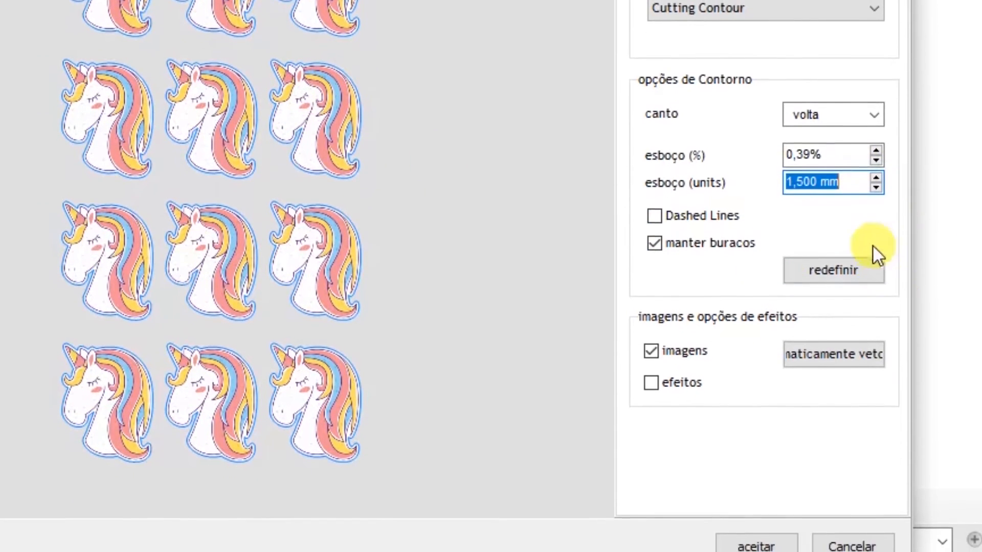
left_click(780, 517)
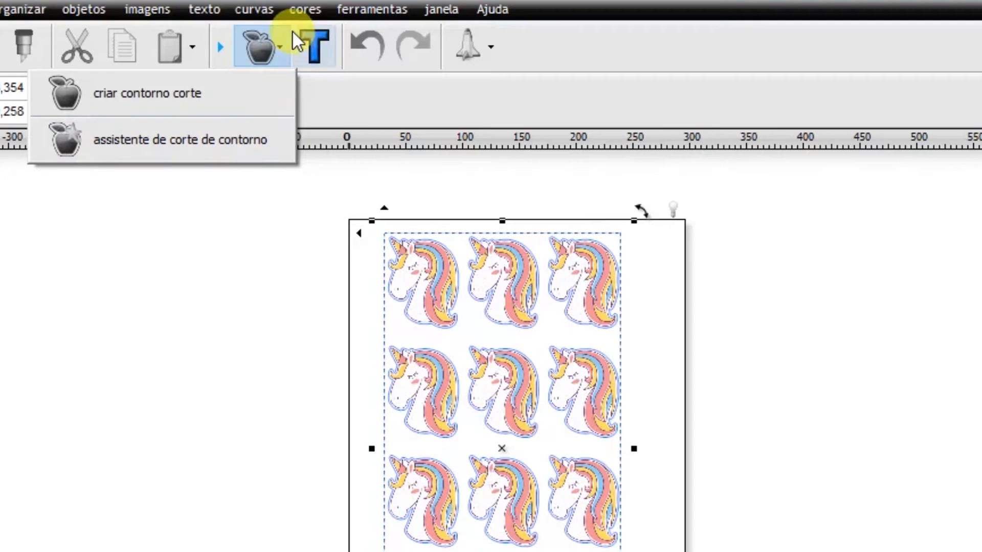
Step: Open the contour cut assistant for the unicorn sheet and choose FOISON: C24 as the cutting device
left_click(163, 146)
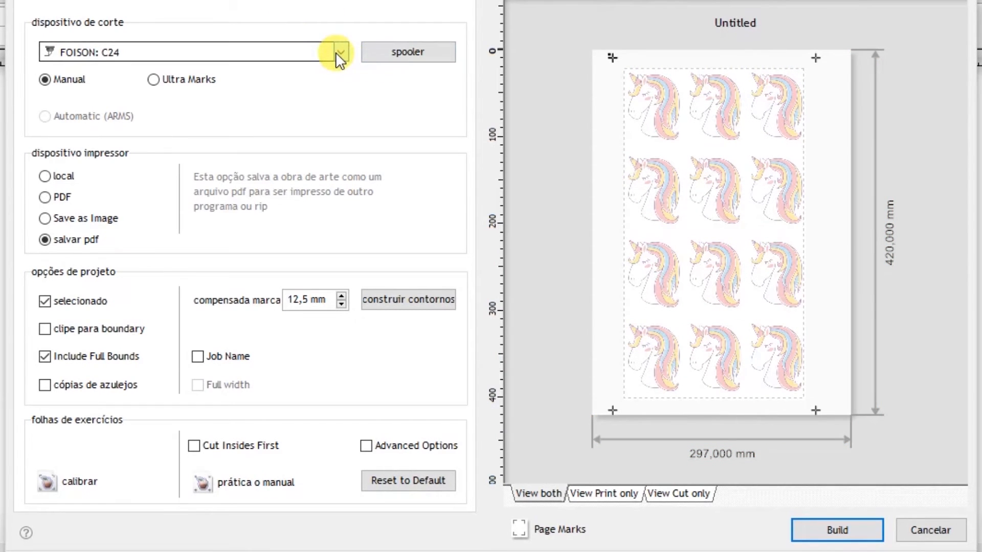
left_click(336, 53)
left_click(336, 49)
left_click(336, 49)
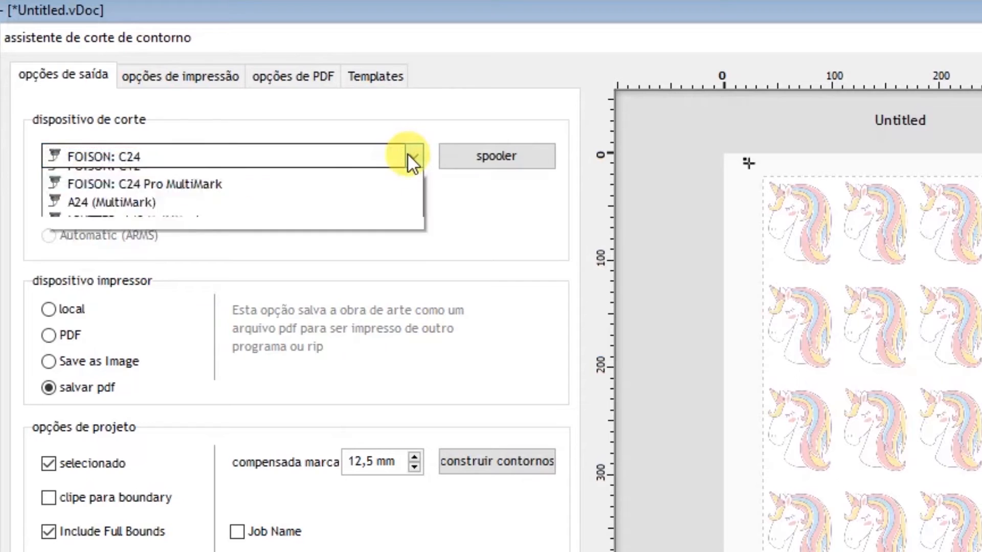
left_click(410, 156)
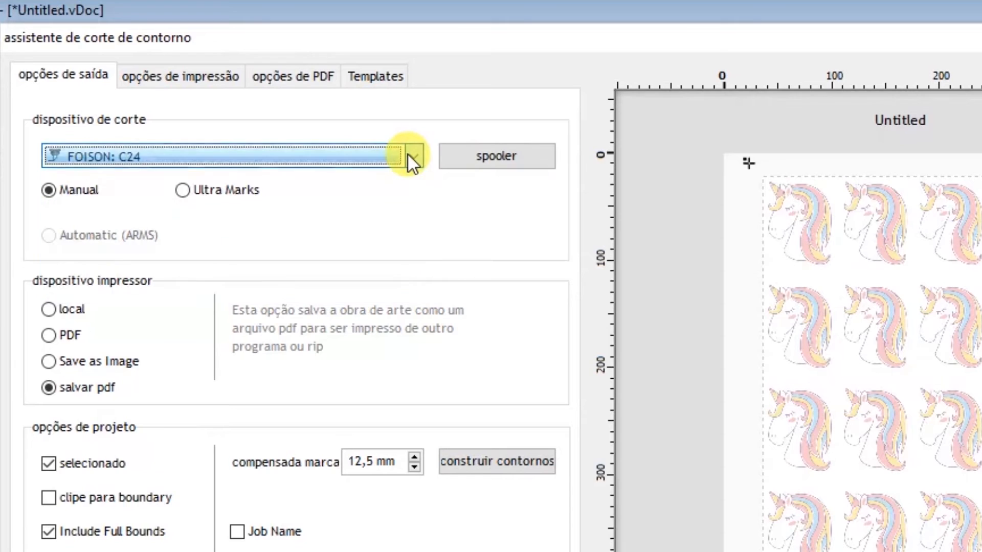
left_click(410, 156)
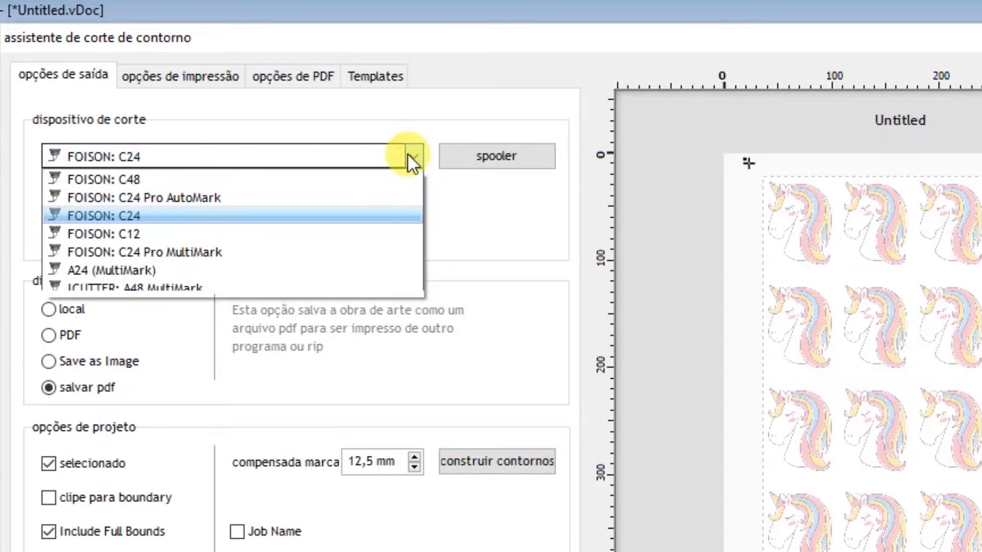
left_click(161, 219)
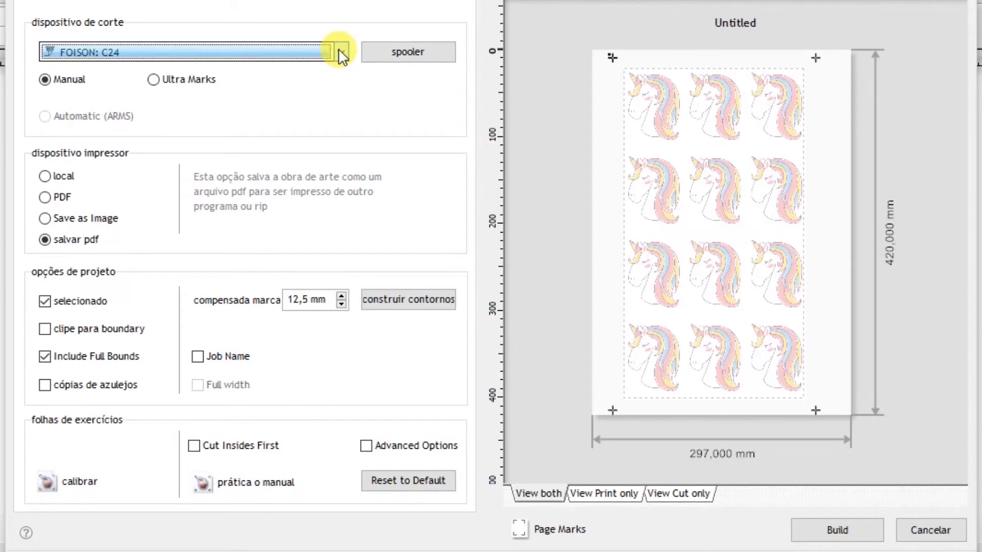
left_click(339, 51)
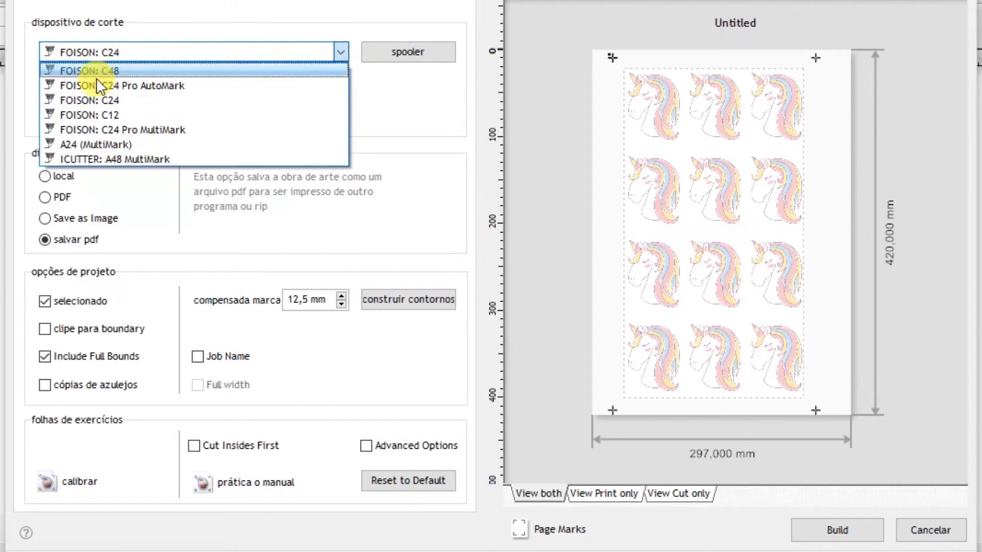
left_click(118, 100)
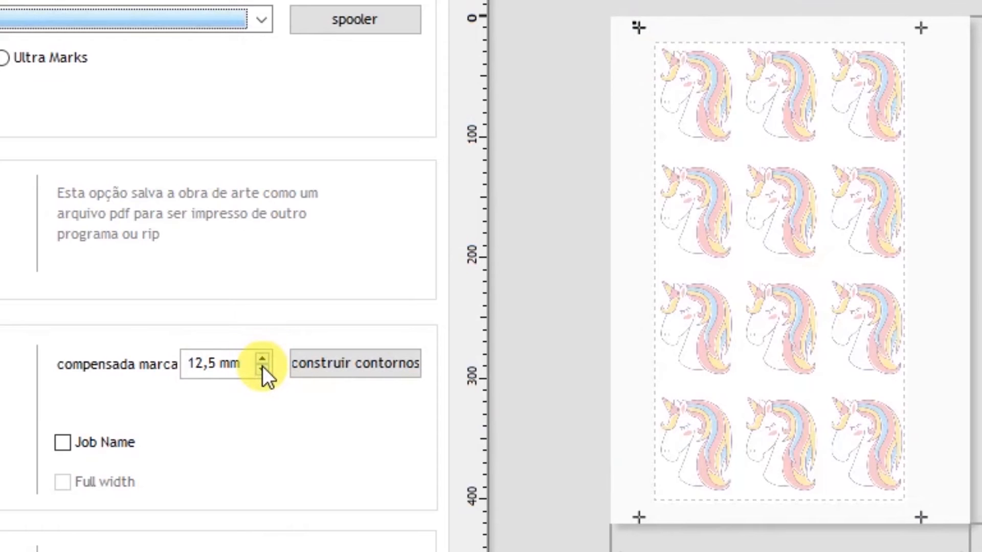
Step: Reduce the registration mark offset to 0,0 mm so the marks sit on the artwork's bounds
left_click(263, 366)
left_click(263, 367)
left_click(262, 368)
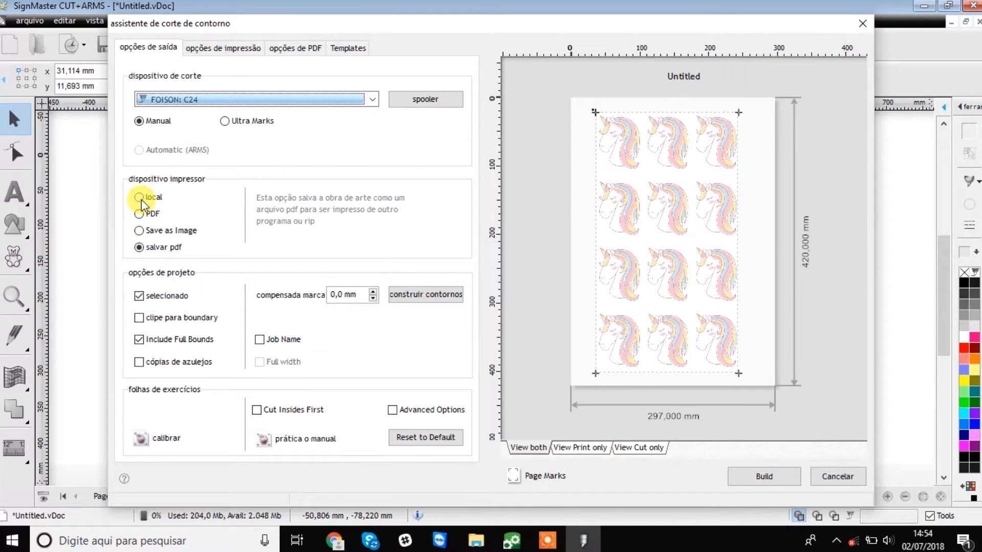
Step: Set the print device to the local EPSON L1300 Series printer with A3 (297 x 420 mm) paper
left_click(140, 196)
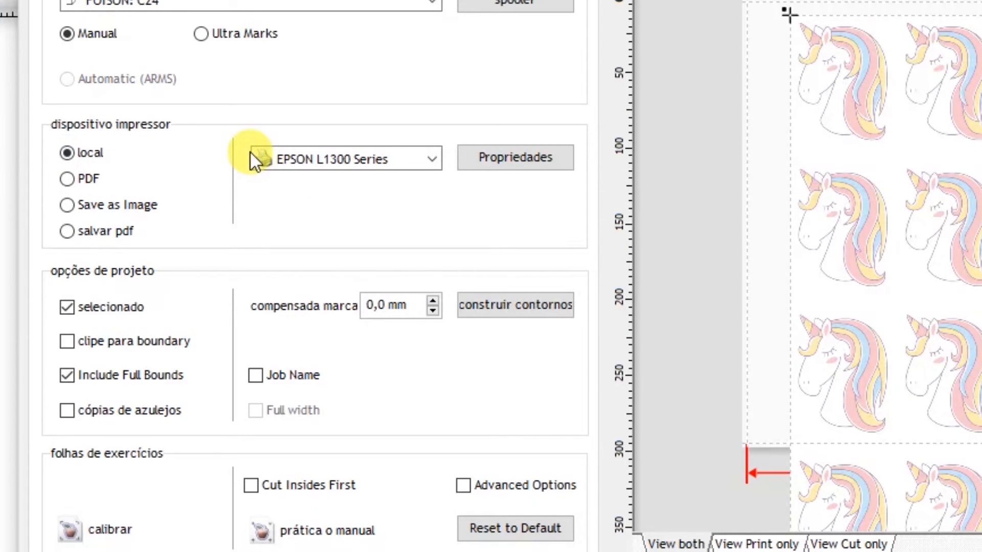
left_click(438, 159)
left_click(393, 256)
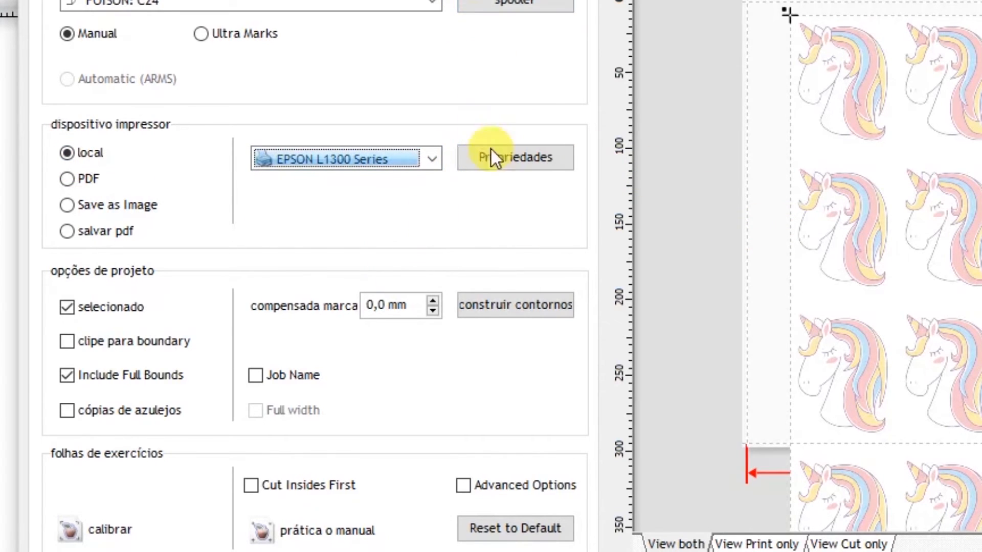
left_click(554, 161)
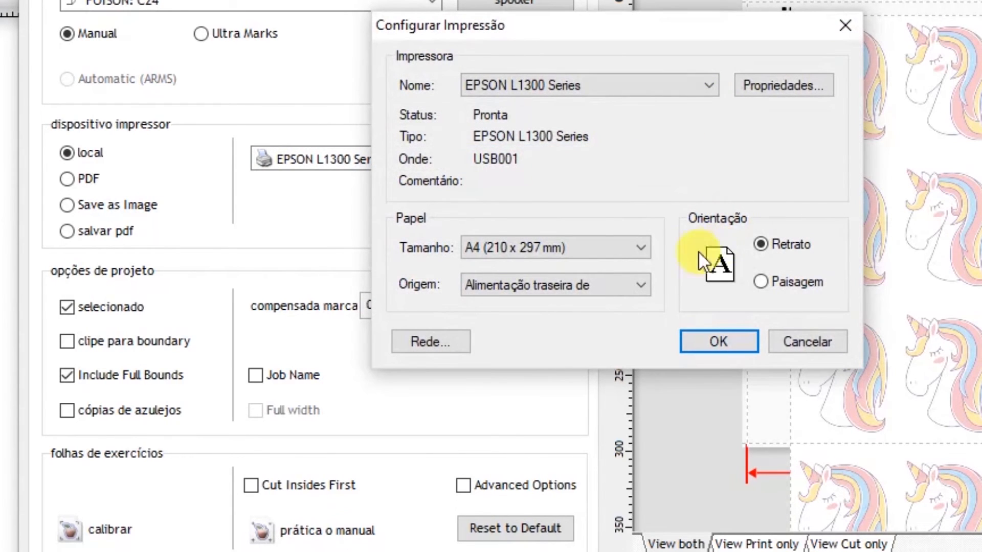
left_click(628, 248)
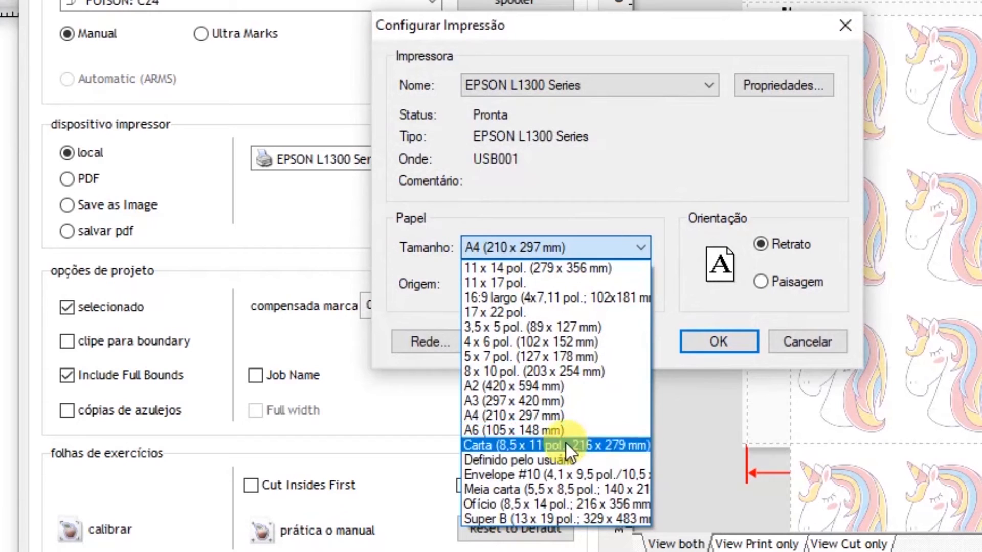
left_click(572, 401)
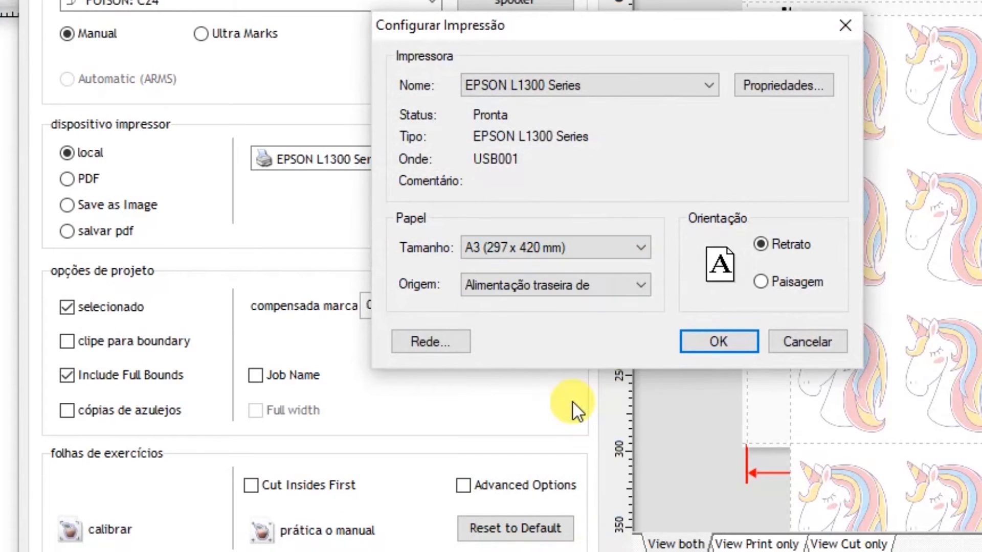
left_click(721, 340)
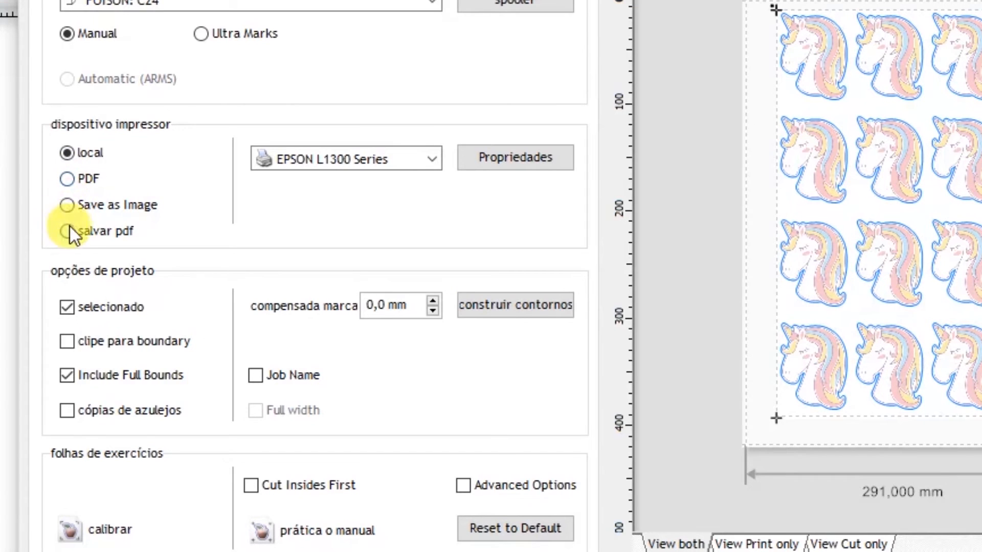
Step: Output the marked sheet as a 300 DPI JPEG image and save it to the desktop as "teste 1"
left_click(65, 212)
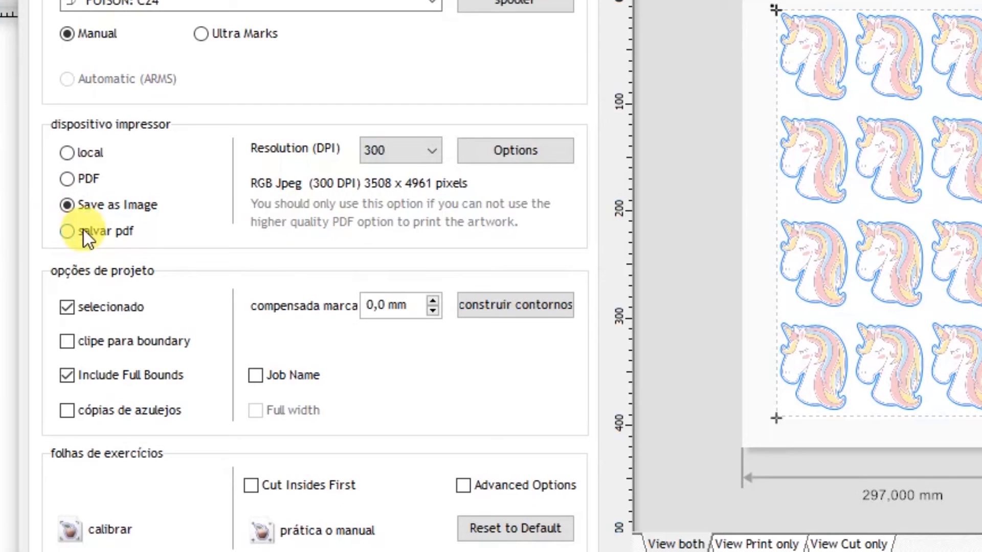
left_click(425, 150)
left_click(413, 172)
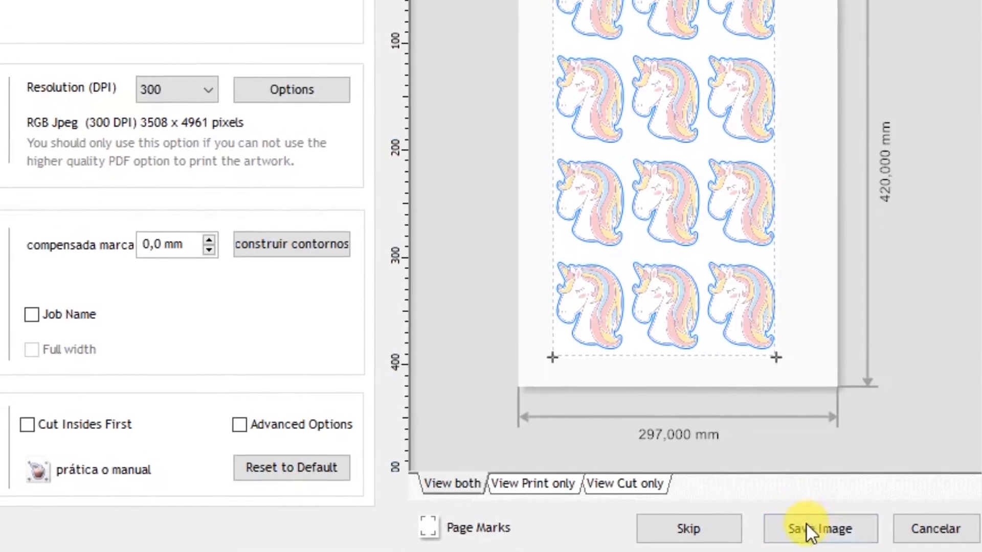
left_click(817, 498)
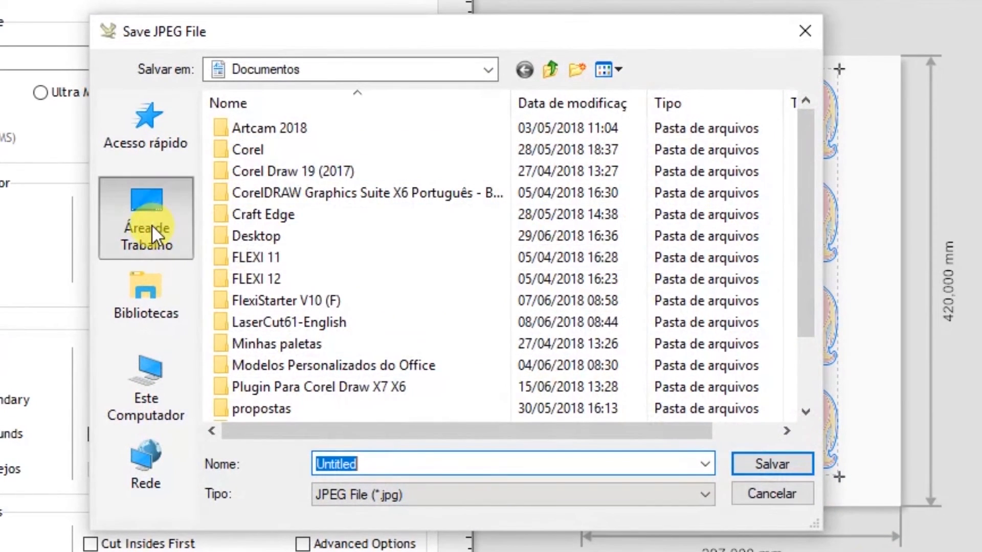
left_click(139, 206)
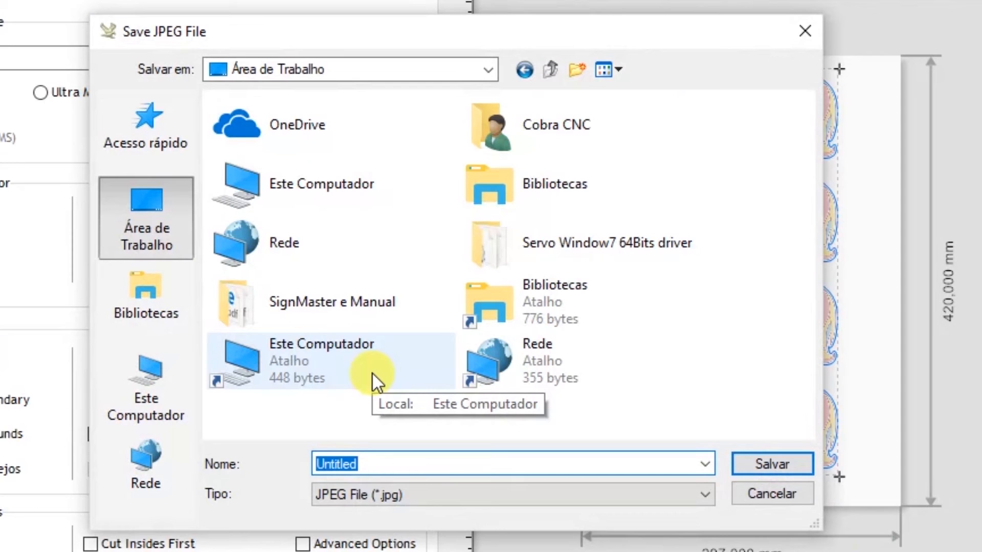
type("teste")
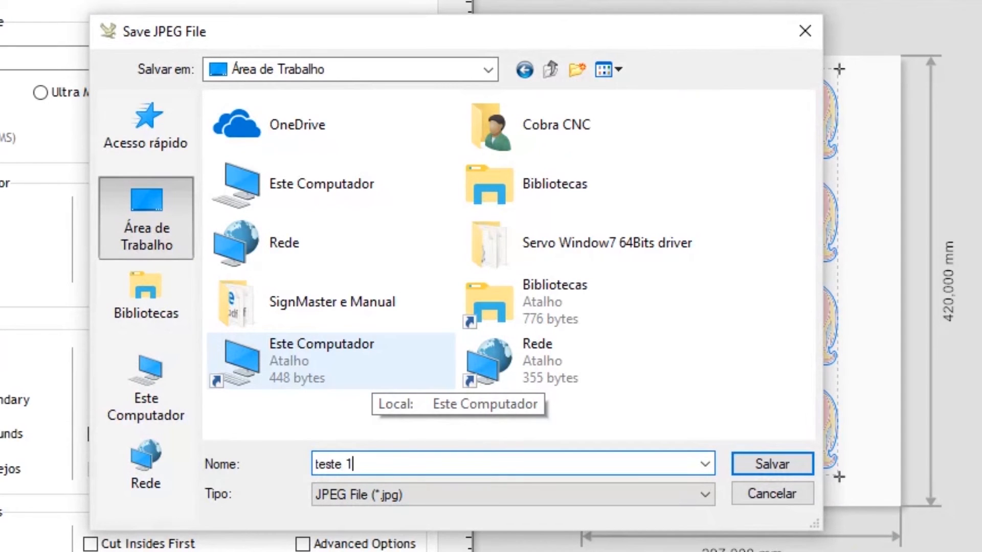
type(" 1")
left_click(773, 466)
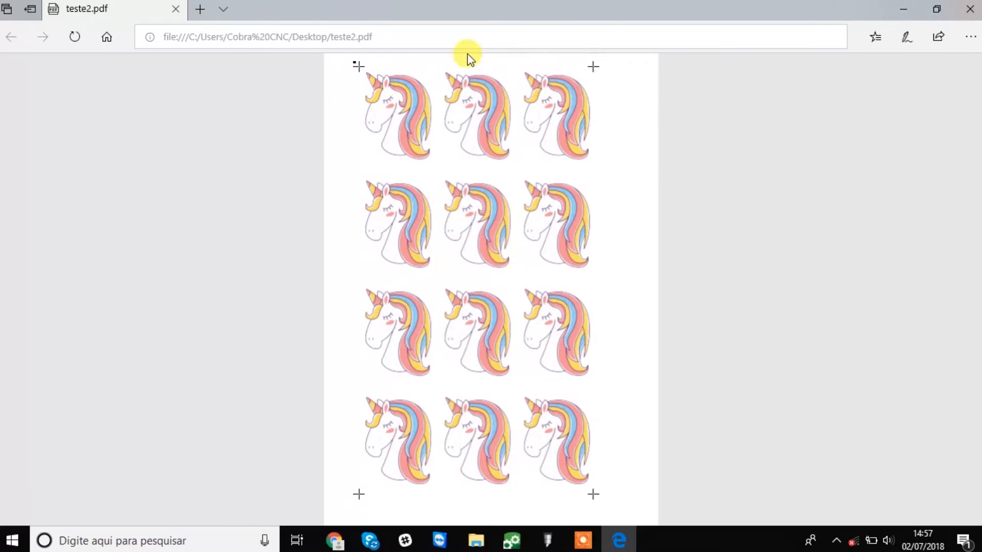
Step: Close the teste2.pdf preview and choose FOISON: C24 Pro AutoMark as the cutting device in the contour cut assistant
left_click(970, 9)
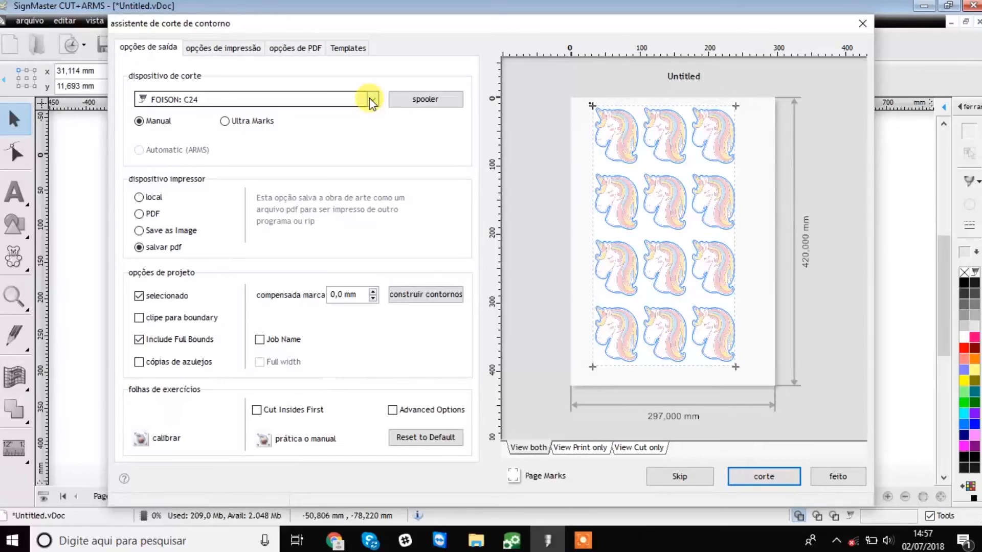
left_click(369, 97)
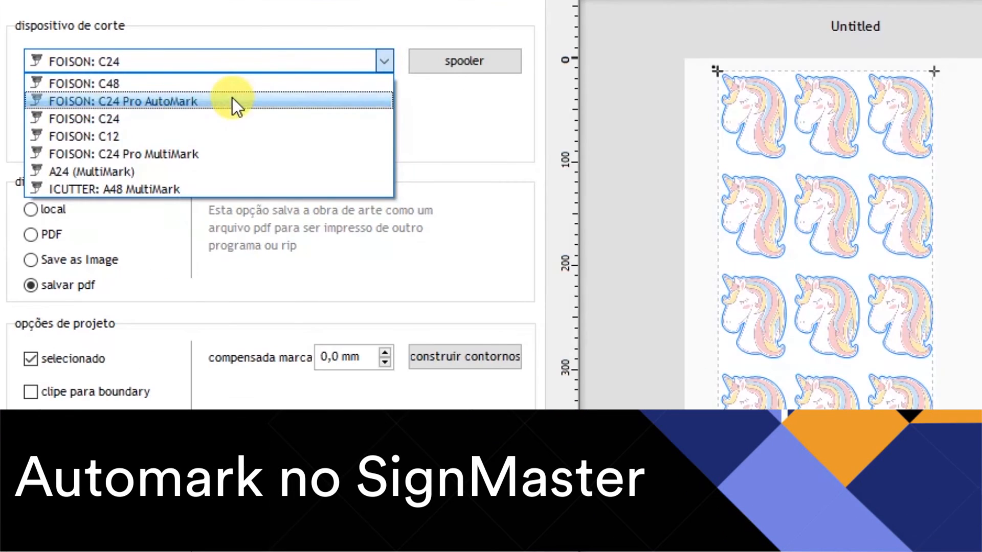
left_click(149, 16)
left_click(181, 61)
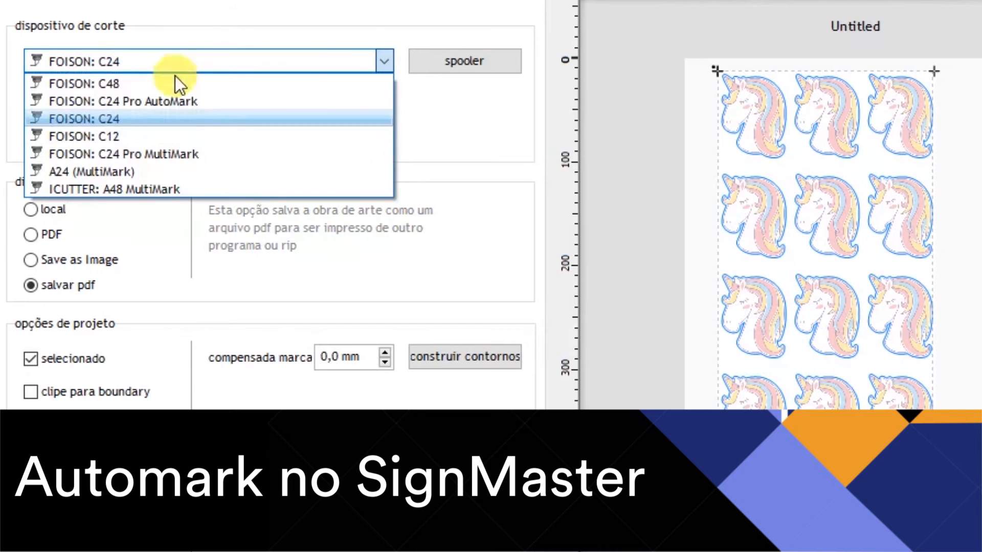
left_click(167, 109)
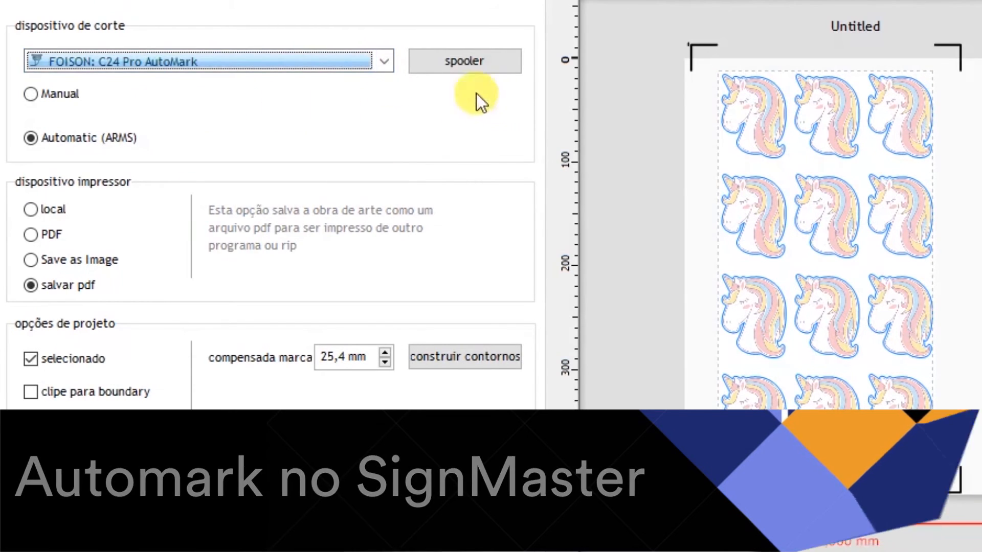
left_click(284, 50)
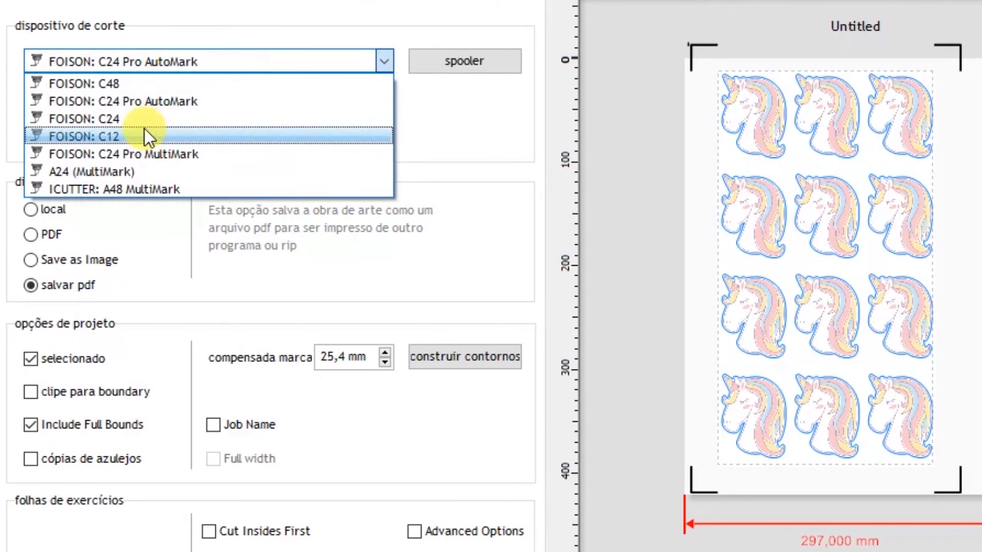
left_click(234, 102)
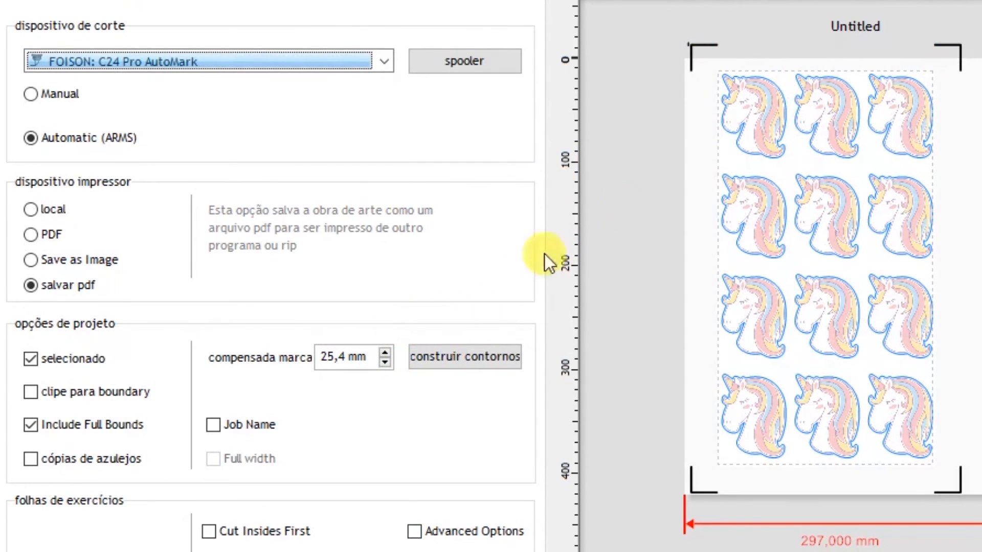
Step: Reduce the registration mark offset to 10,4 mm and shift the unicorn artwork slightly inward on the A3 page preview
left_click(383, 362)
left_click(384, 362)
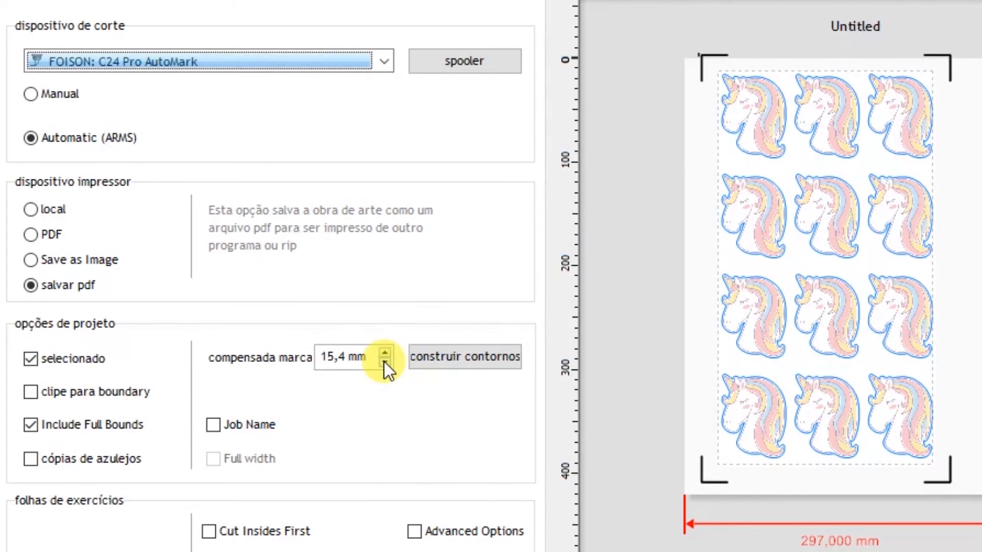
left_click(384, 362)
left_click_drag(852, 194, 867, 199)
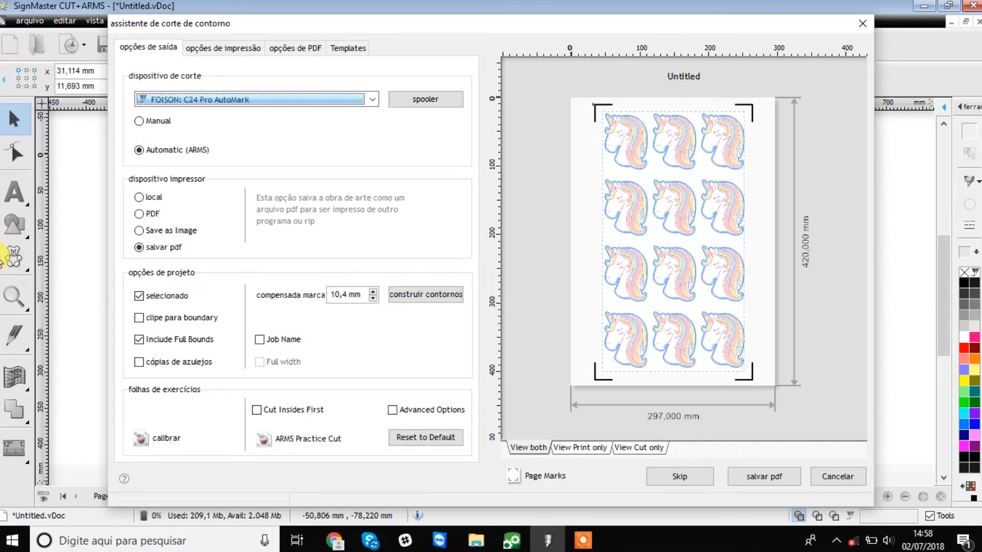
Step: Output the Automark sheet as a 300 DPI JPEG image and save it to the desktop as "teste2"
left_click(152, 197)
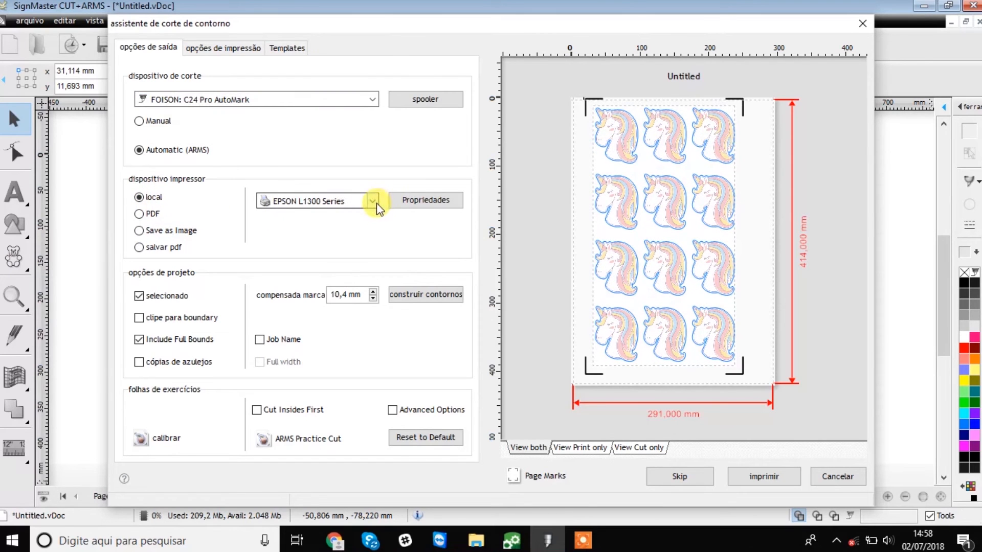
left_click(783, 476)
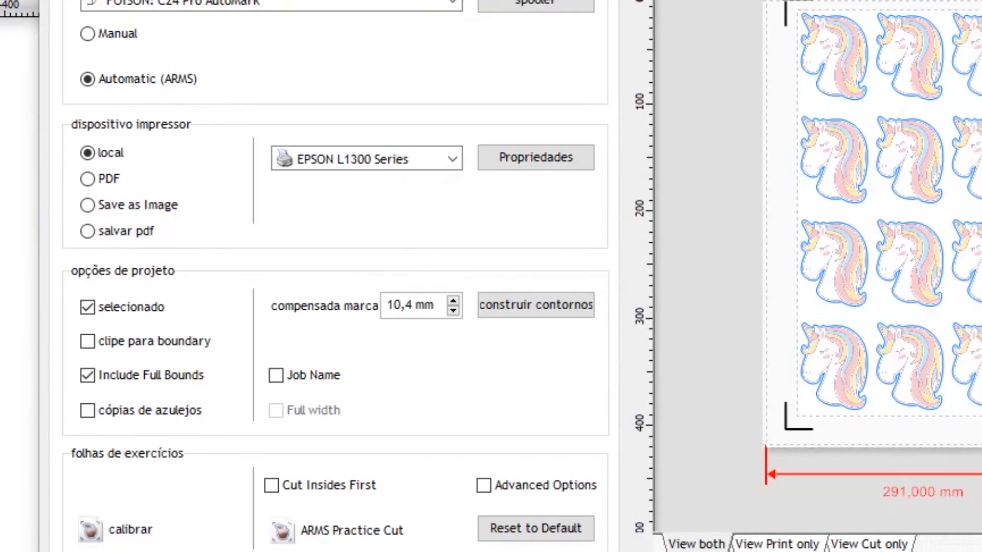
left_click(87, 205)
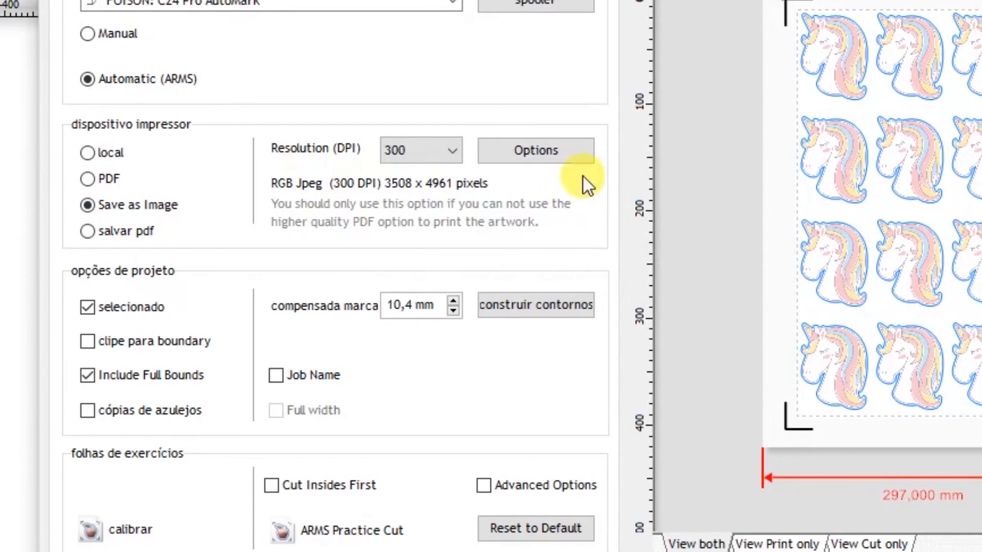
type("te")
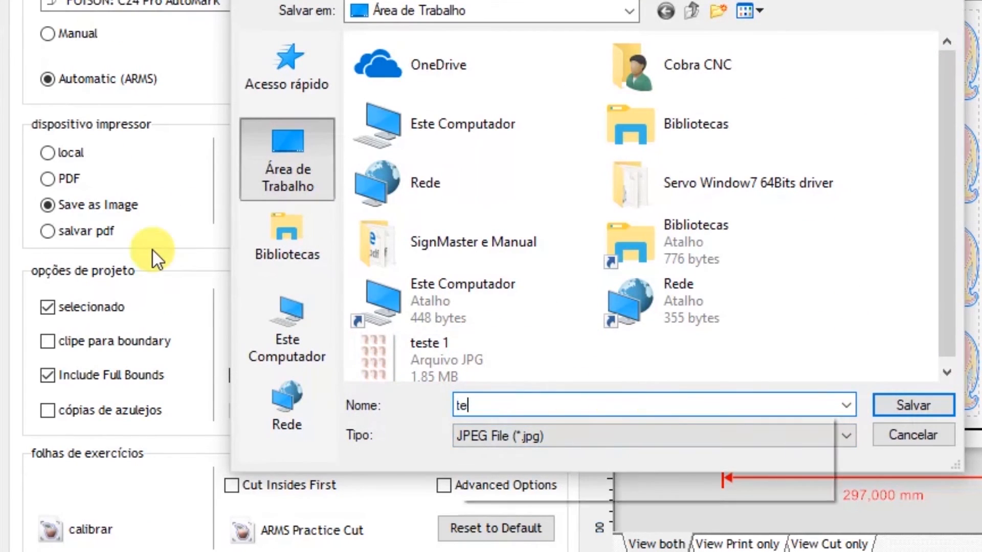
type("ste2")
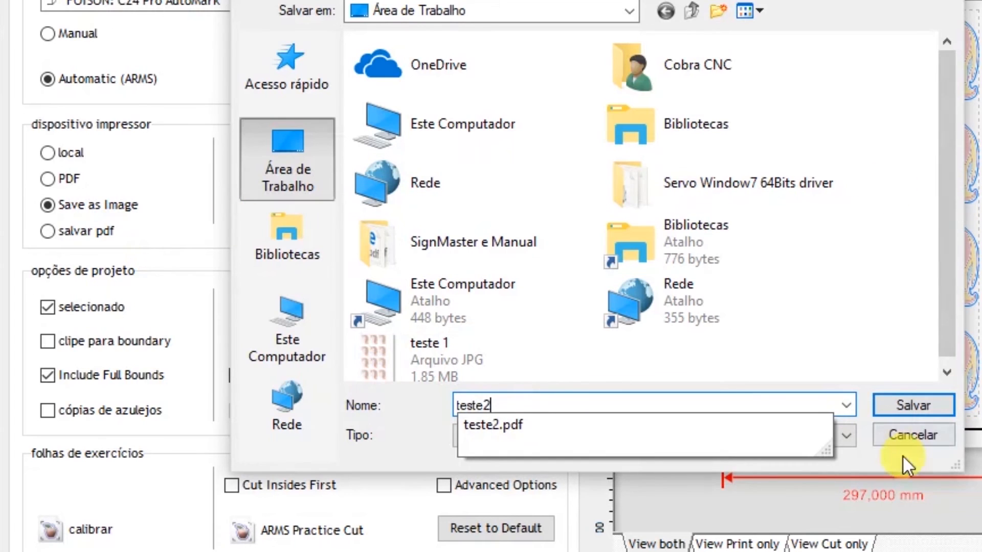
left_click(910, 406)
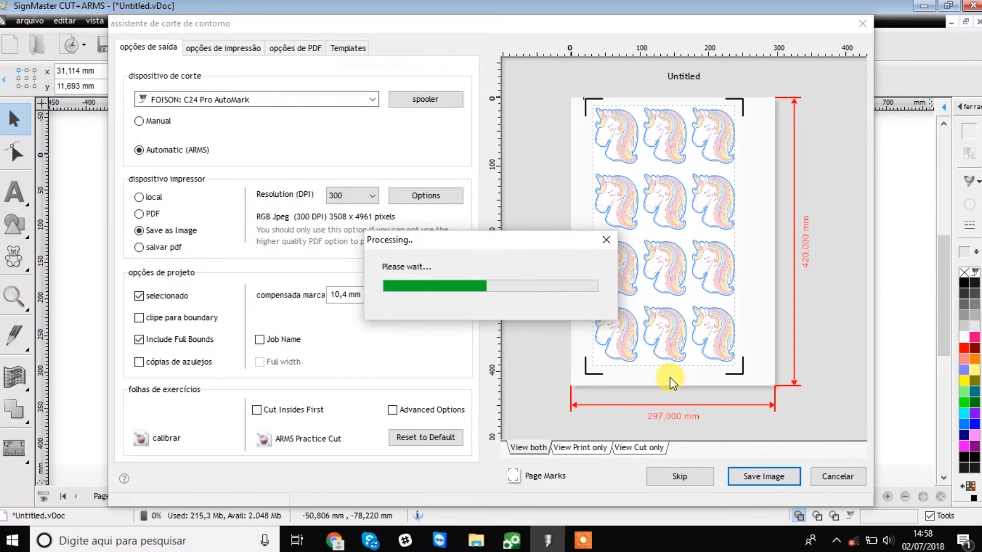